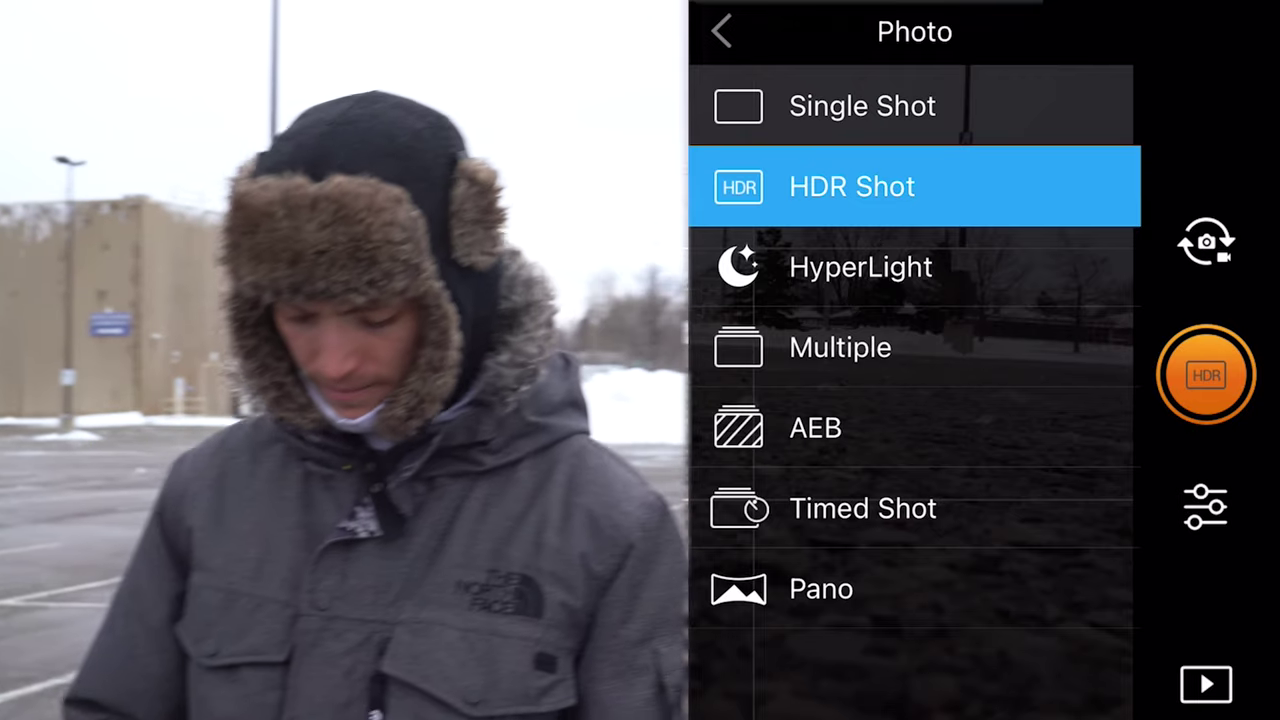
- Switch DJI GO 4 from HDR Shot to 3-shot AEB photo mode and return to the camera view
left_click(815, 428)
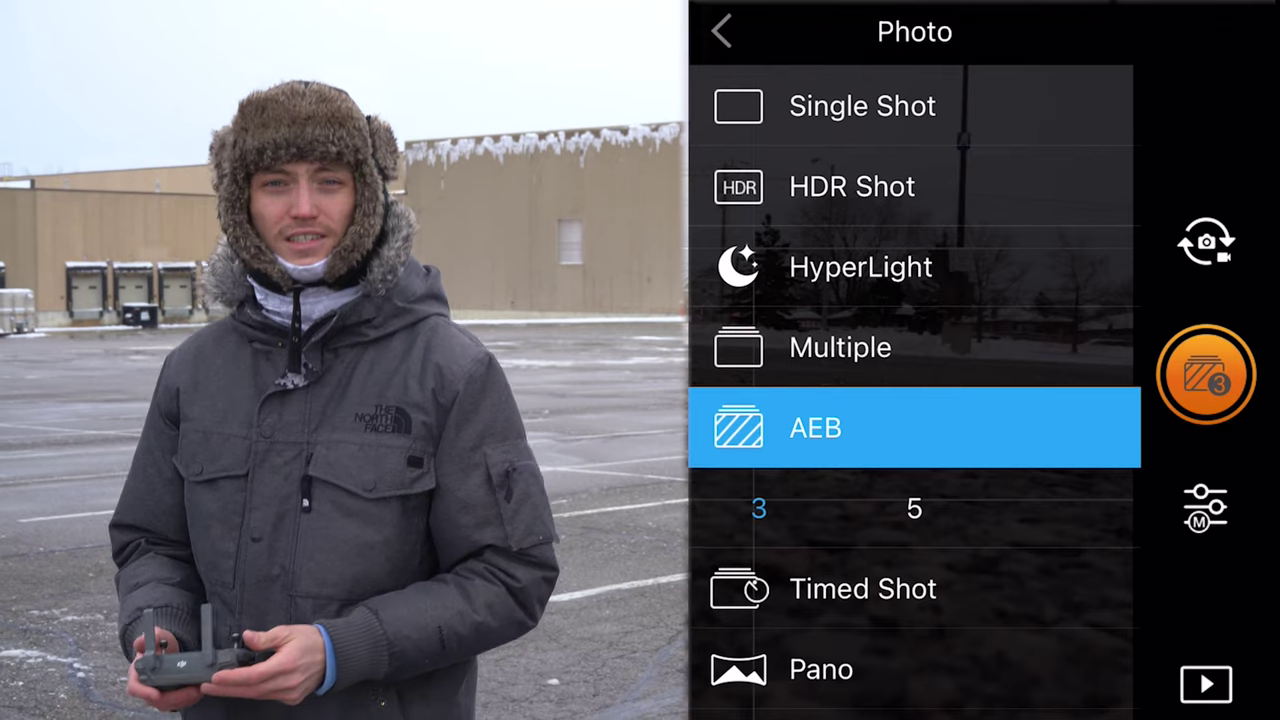
left_click(721, 31)
left_click(1205, 508)
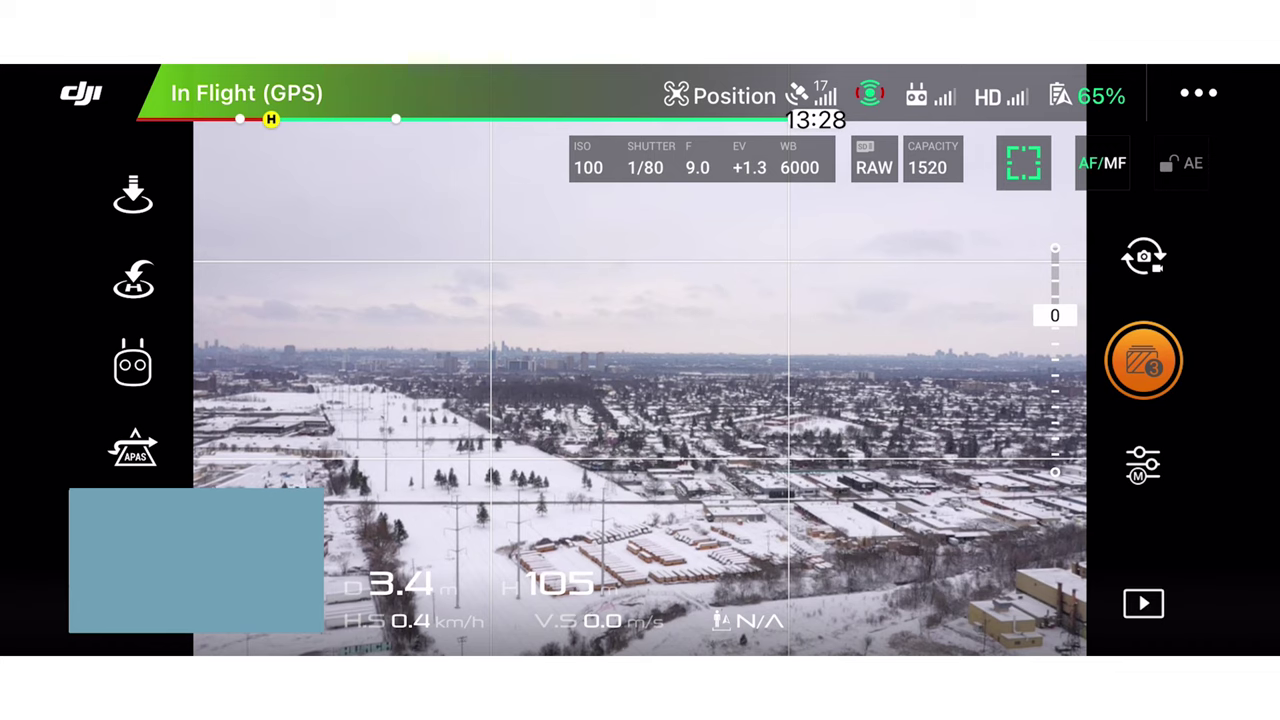
- Autofocus on the centre of the snowy city view and shoot a 3-shot AEB bracket
left_click(614, 357)
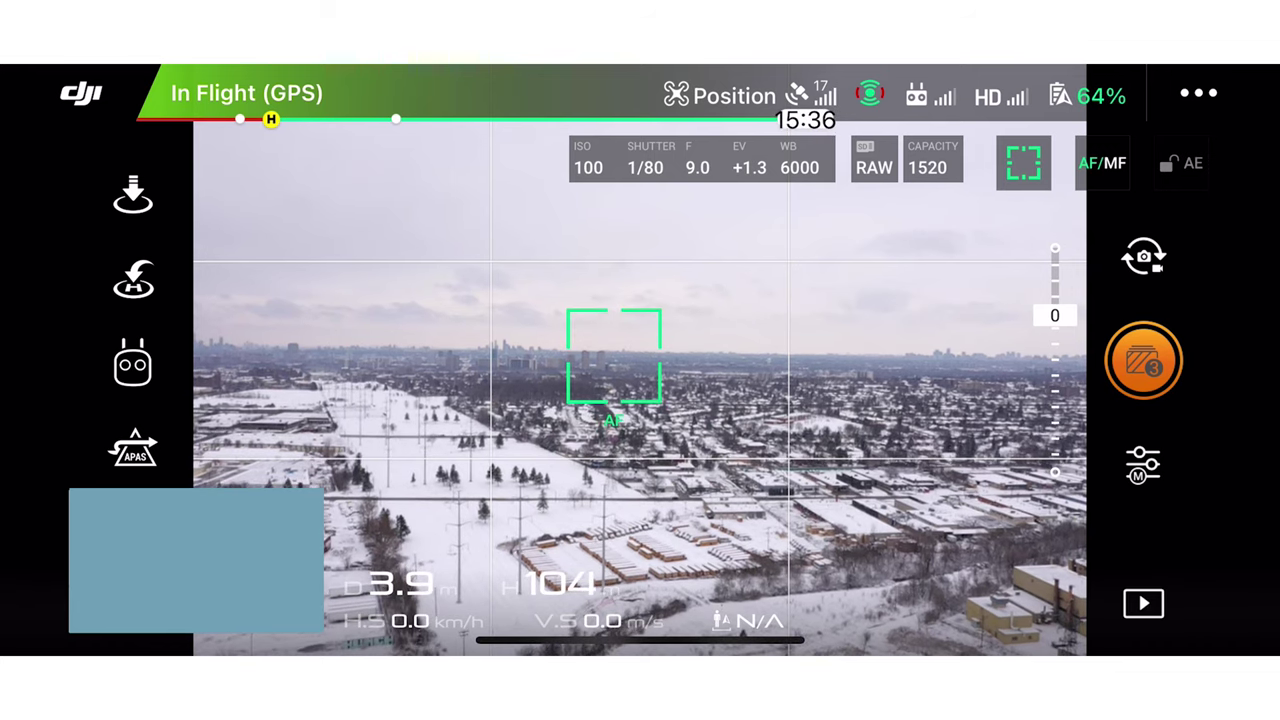
left_click(1143, 360)
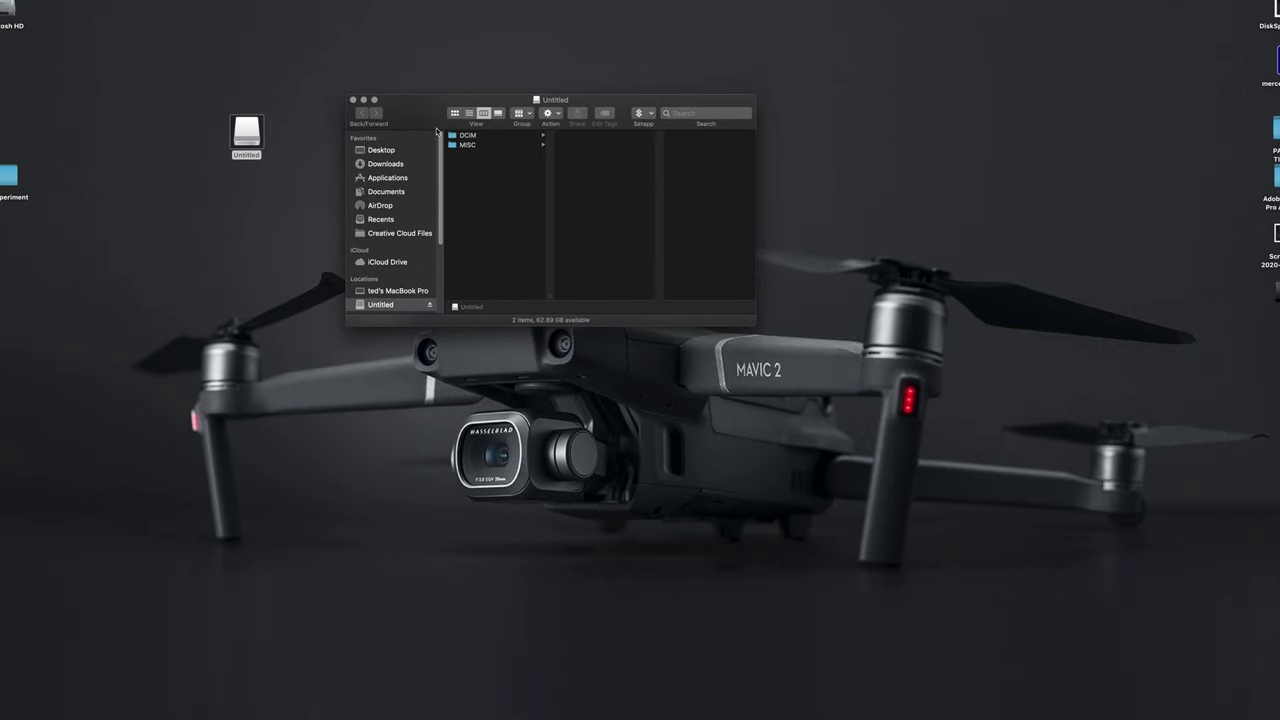
- Open the card's DCIM > 100MEDIA folder and sort the DNGs by Date Created
left_click(471, 137)
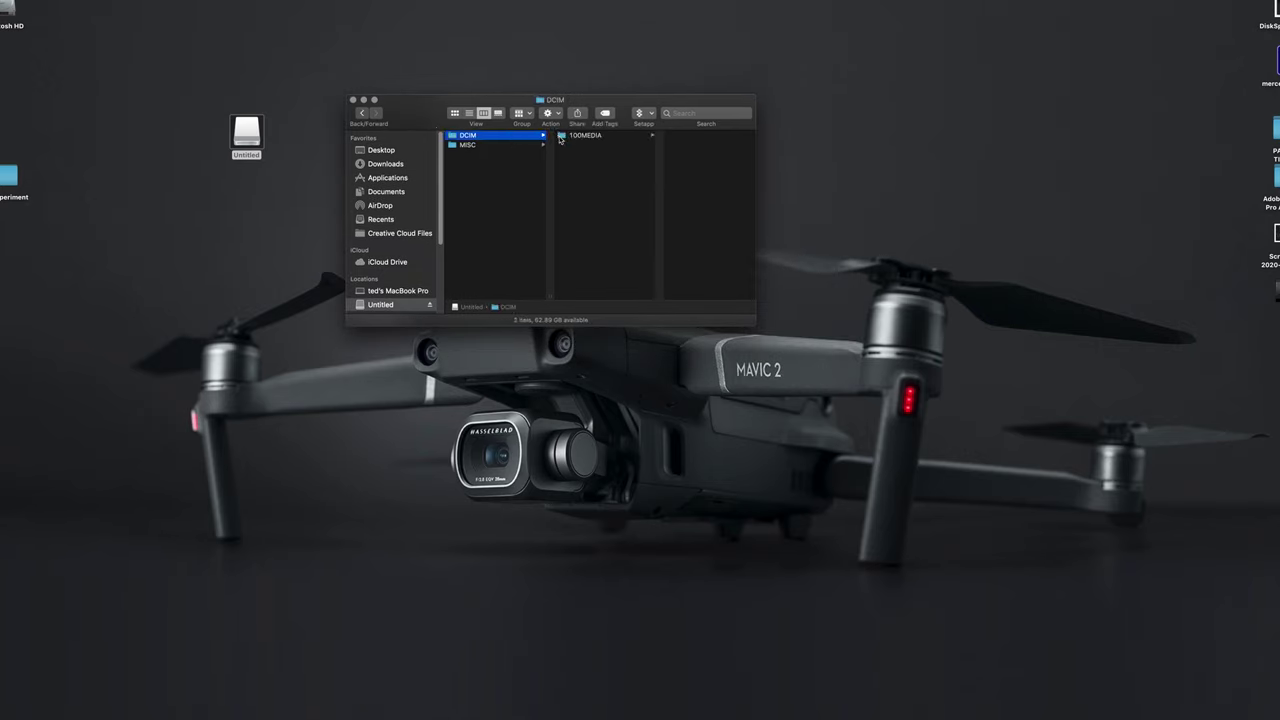
left_click(585, 136)
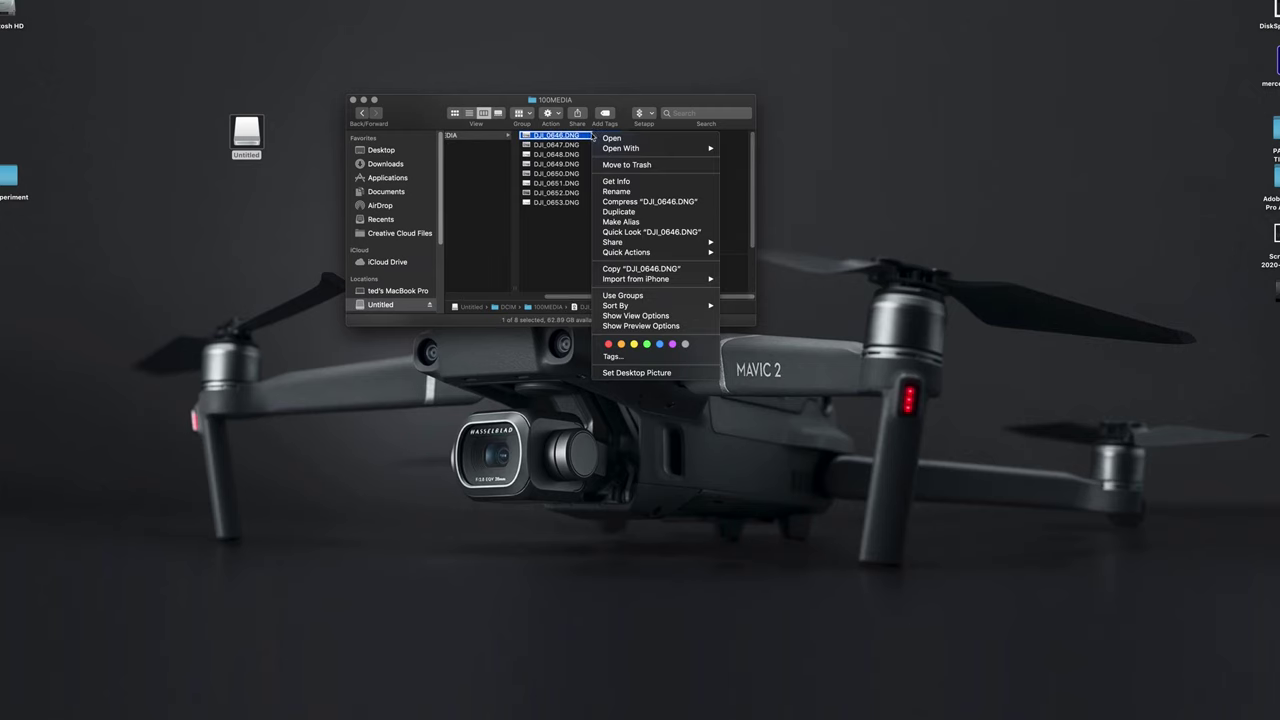
mouse_move(645, 306)
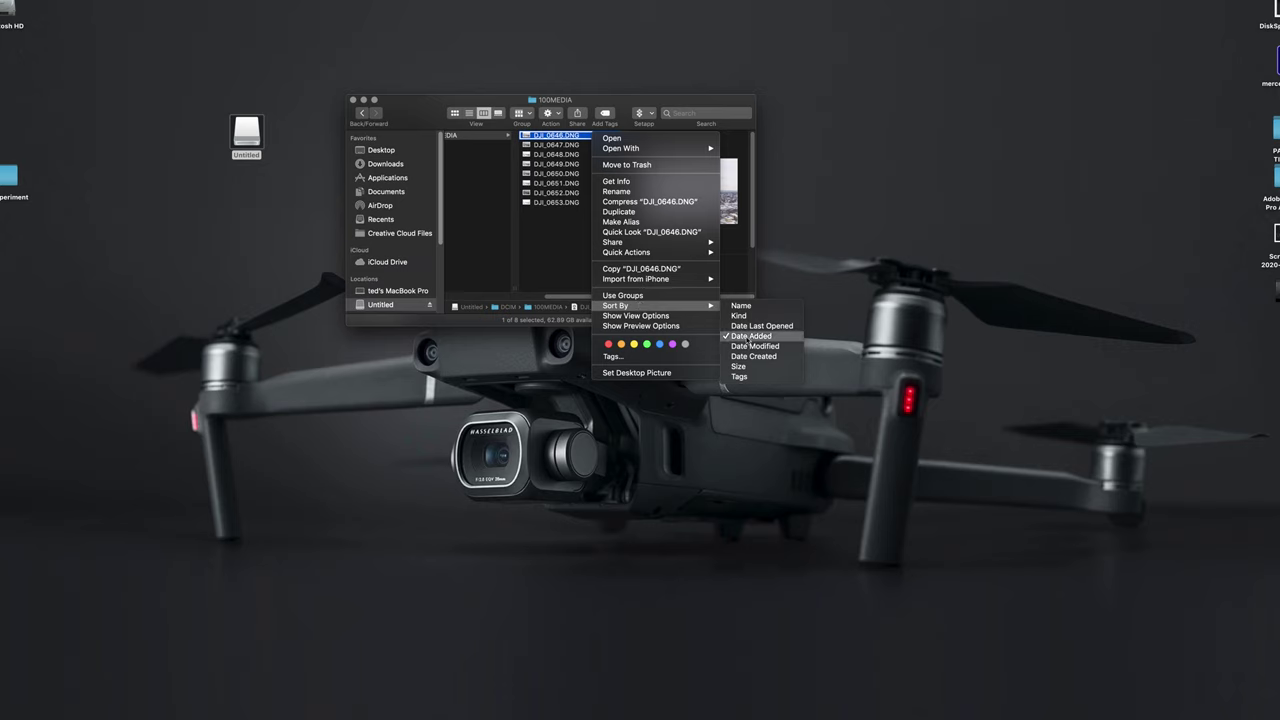
left_click(752, 356)
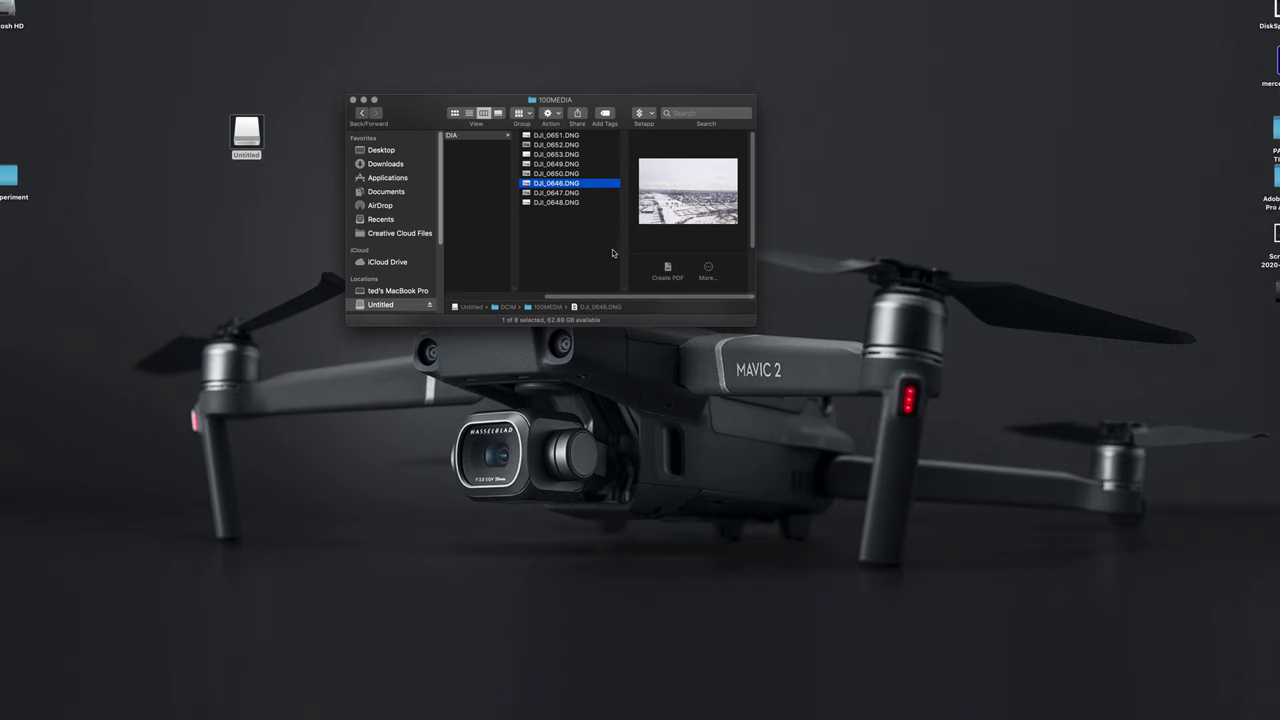
- Select DJI_0651.DNG through DJI_0653.DNG together
left_click(568, 136)
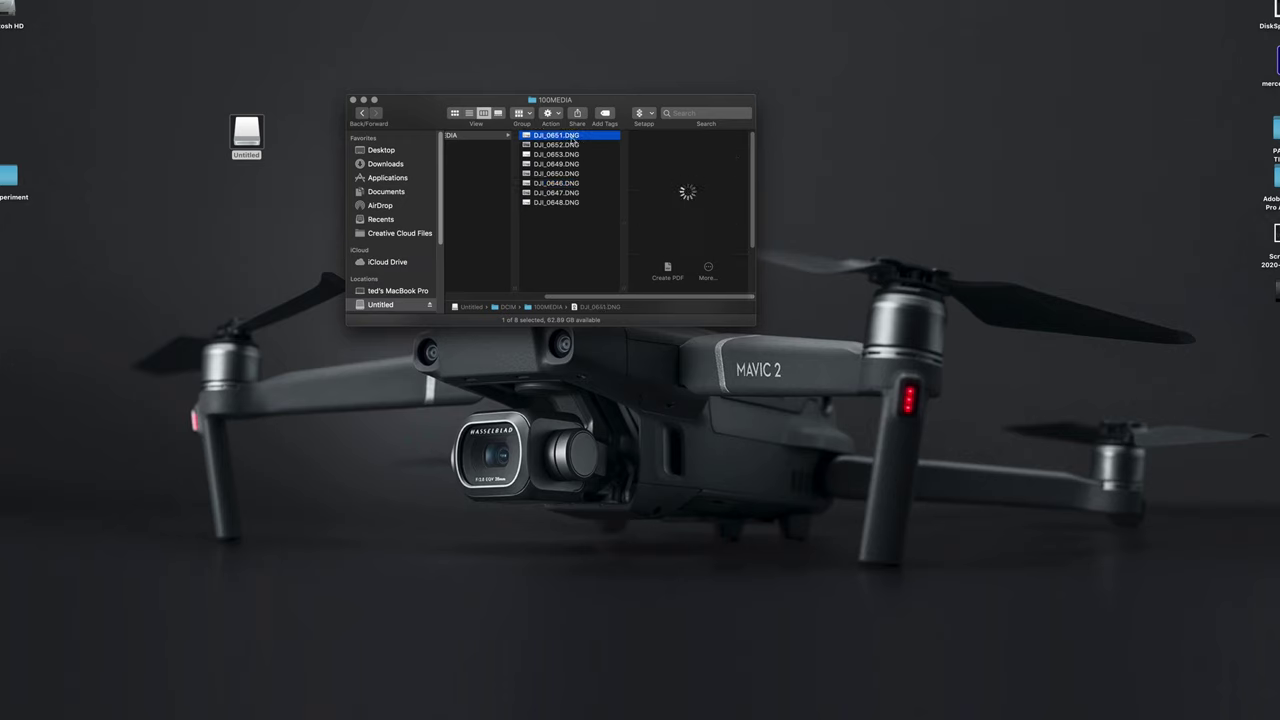
left_click(572, 144)
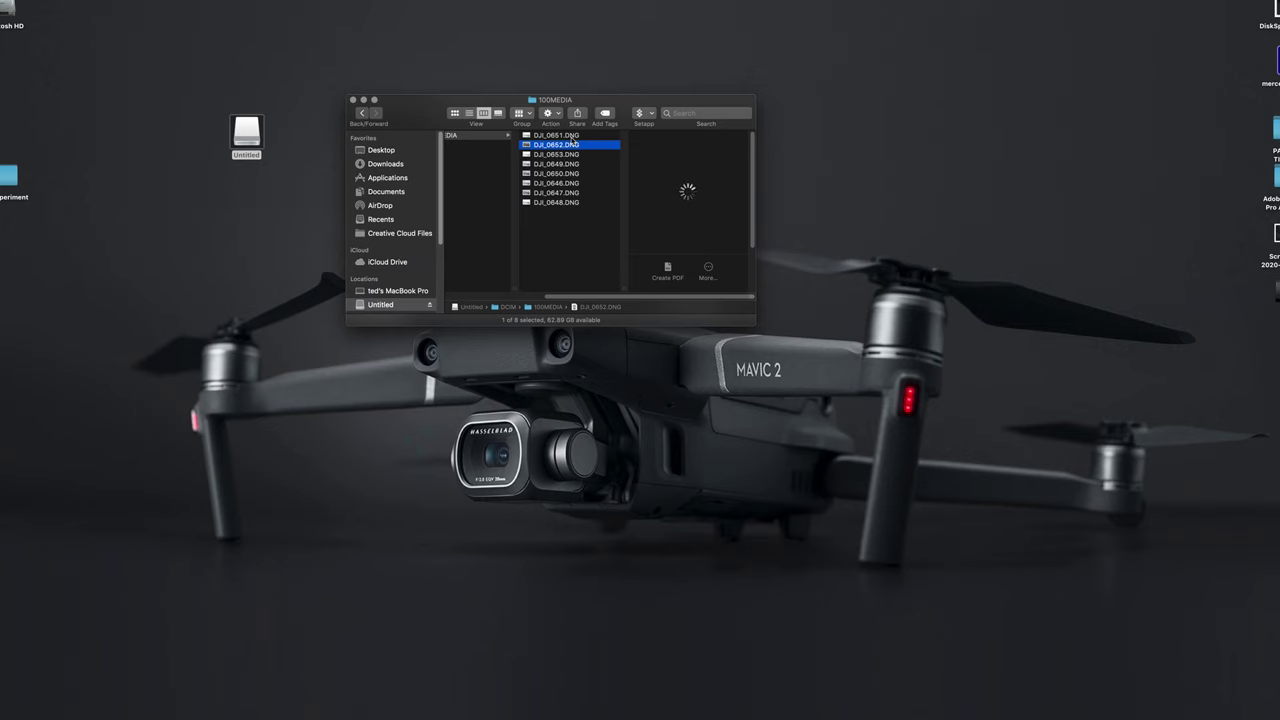
key("Down")
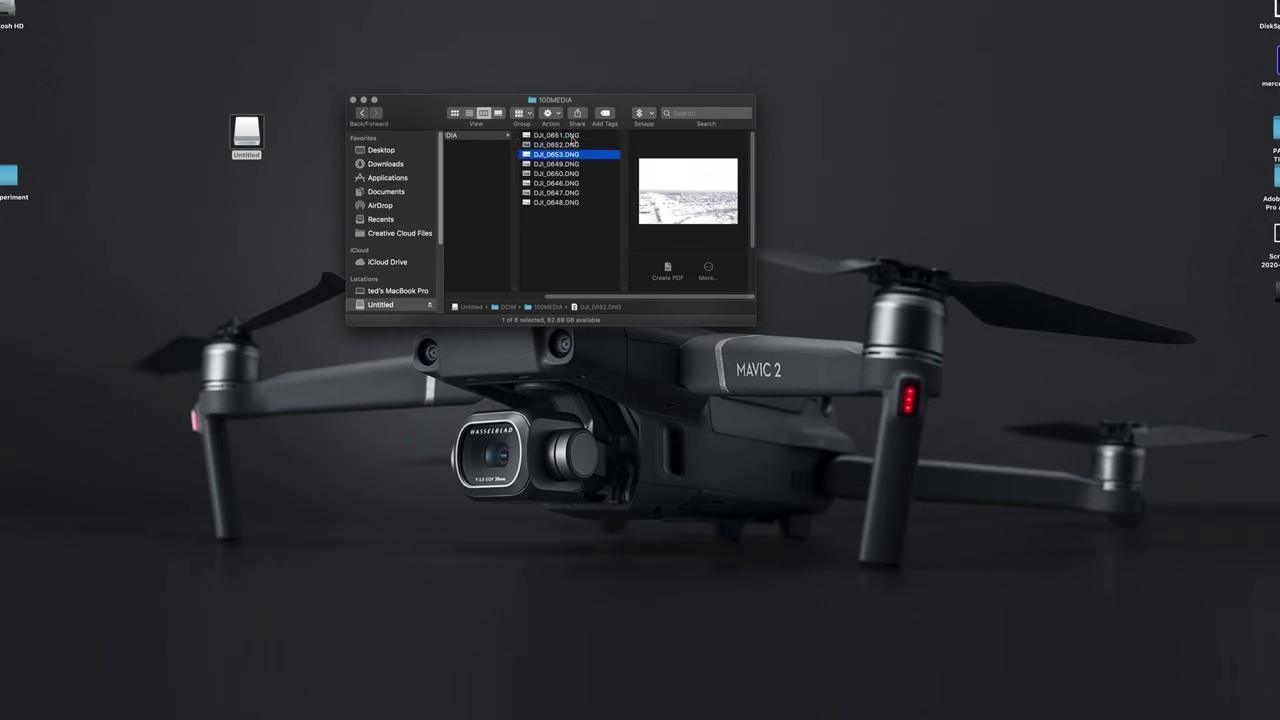
left_click(578, 138, "shift")
- Create desktop folder AEB_3 and copy DJI_0651–DJI_0653 into it
right_click(816, 186)
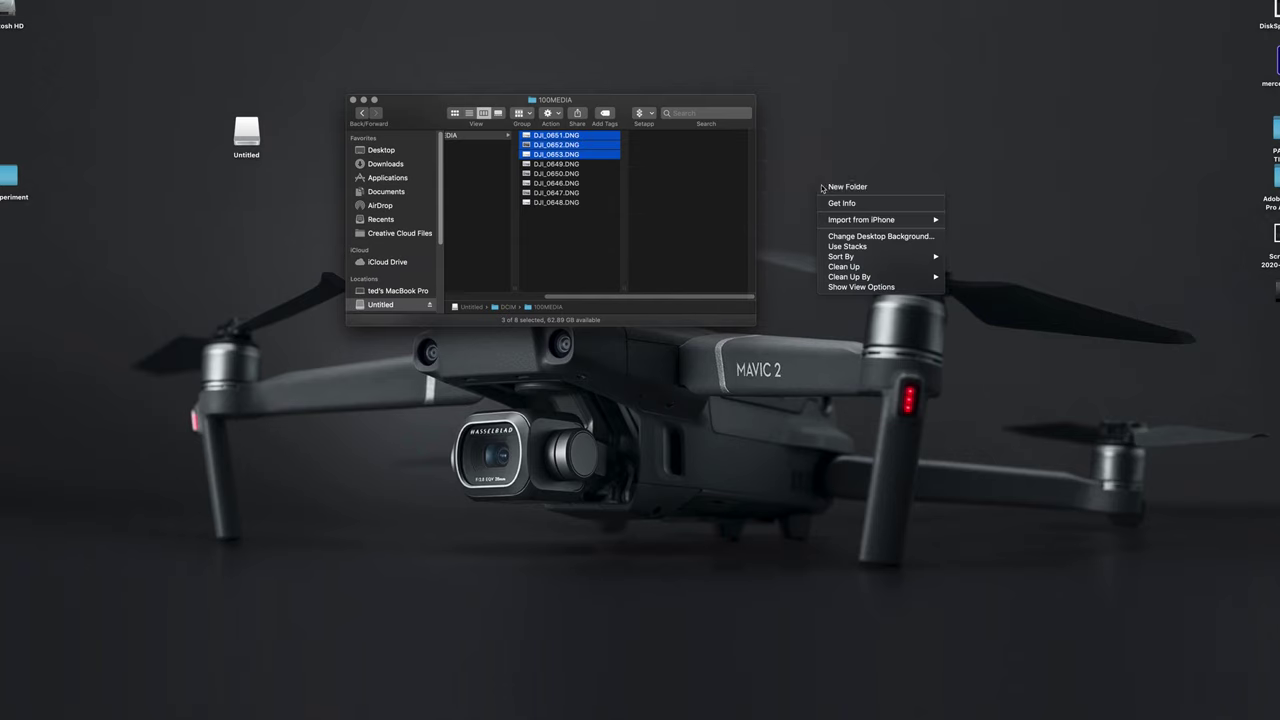
left_click(830, 190)
type("A")
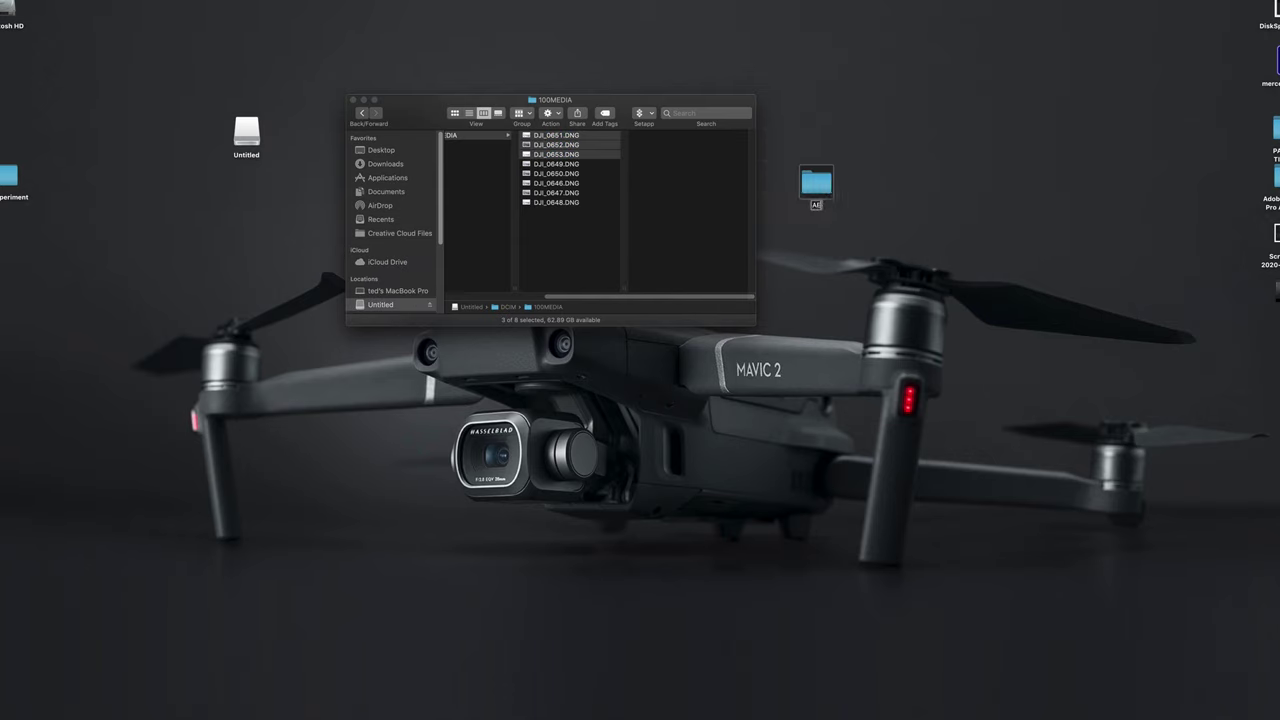
type("EB_3")
key("Return")
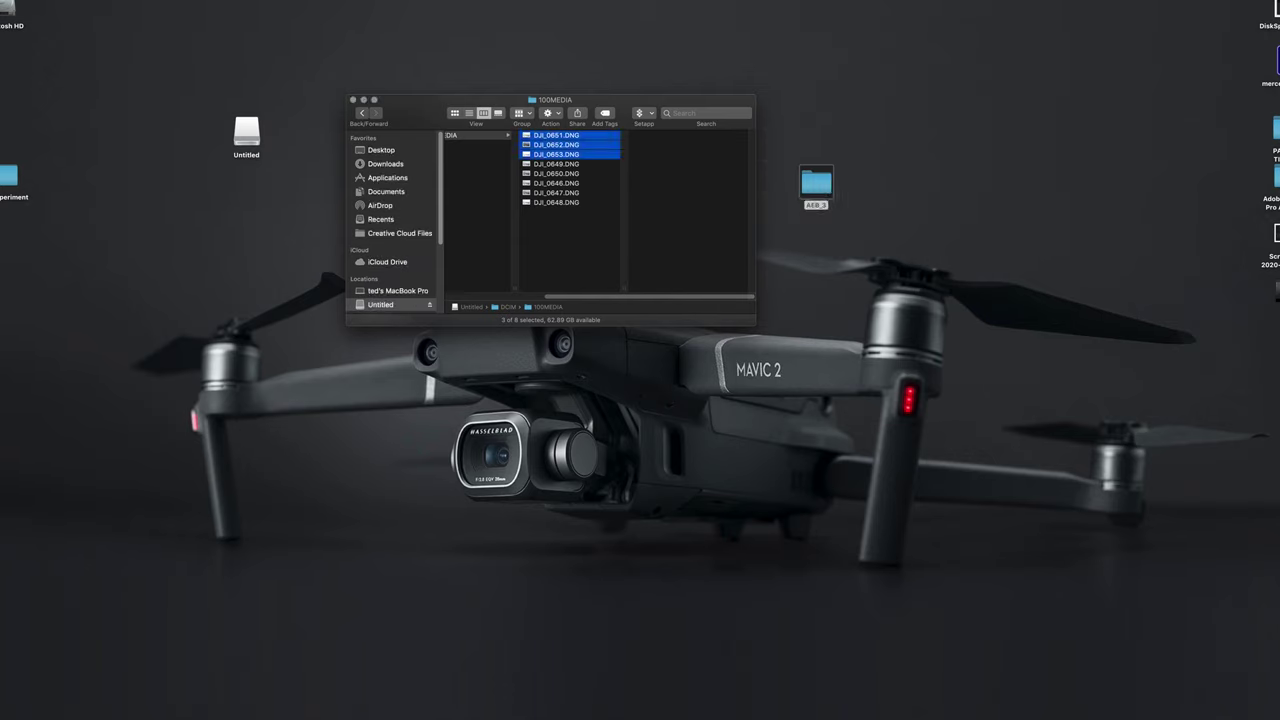
left_click_drag(575, 145, 816, 185)
- Create desktop folder AEB_5 and copy the remaining five DNGs, from DJI_0649, into it
right_click(864, 238)
left_click(885, 246)
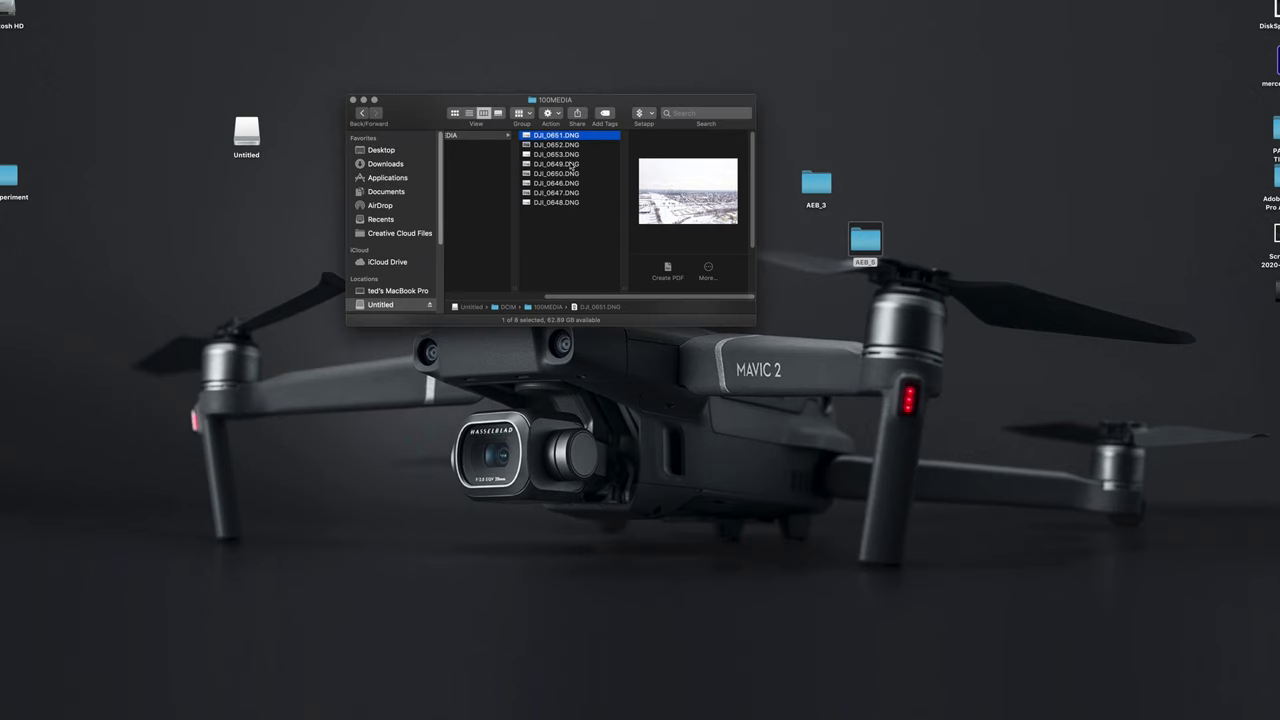
left_click(572, 166)
left_click(572, 202, "shift")
left_click_drag(595, 192, 856, 323)
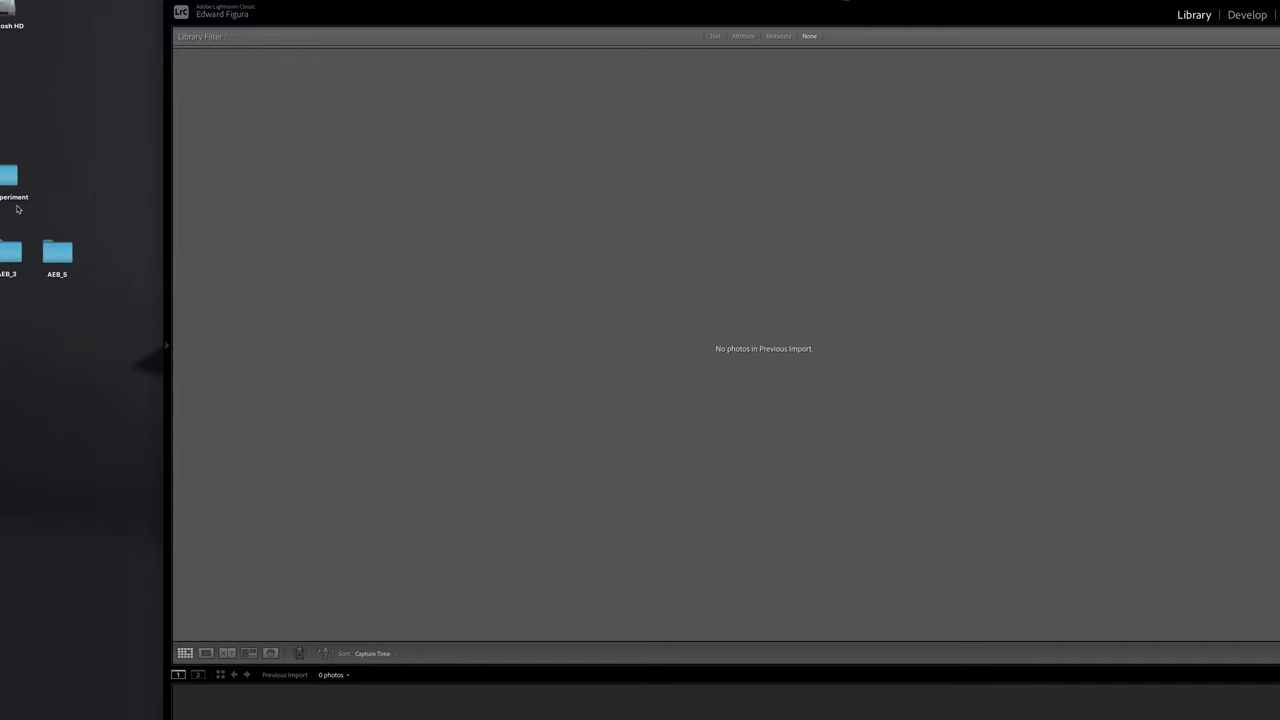
- Drag all three DNGs from AEB_3 into Lightroom and import them into the catalog
double_click(12, 258)
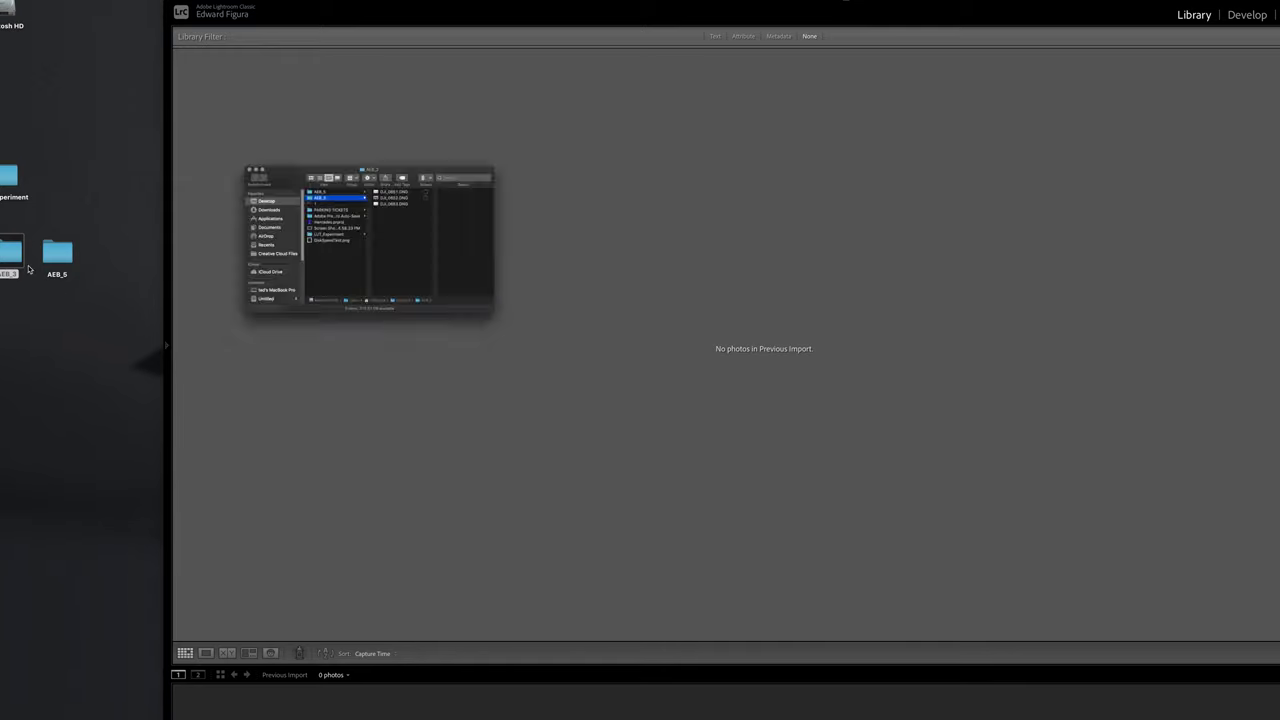
left_click(702, 158)
key("super+a")
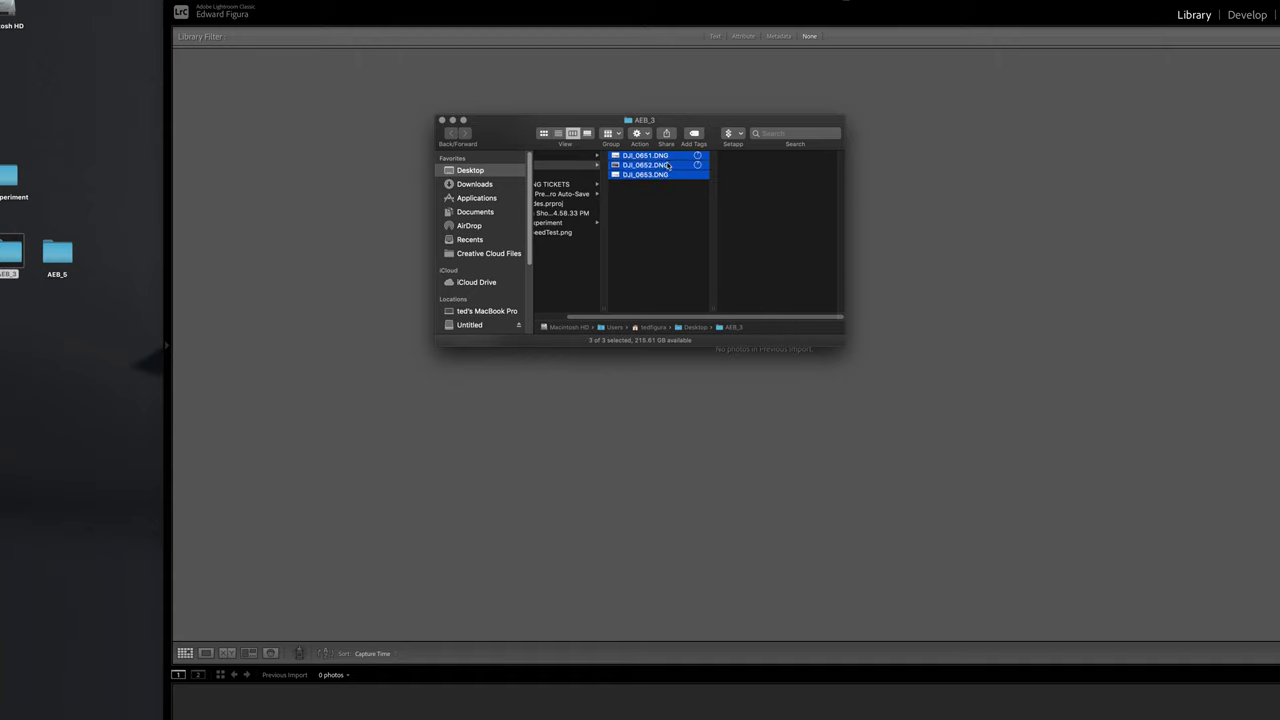
left_click_drag(650, 165, 953, 290)
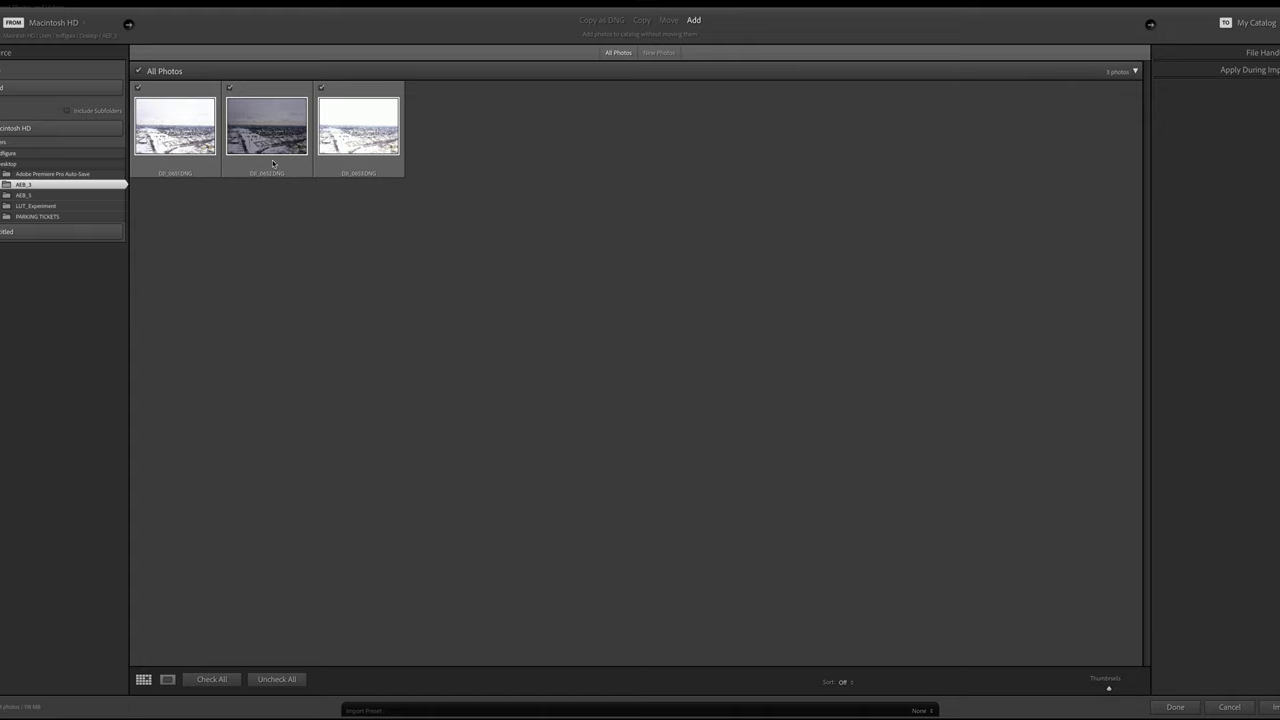
left_click(1275, 705)
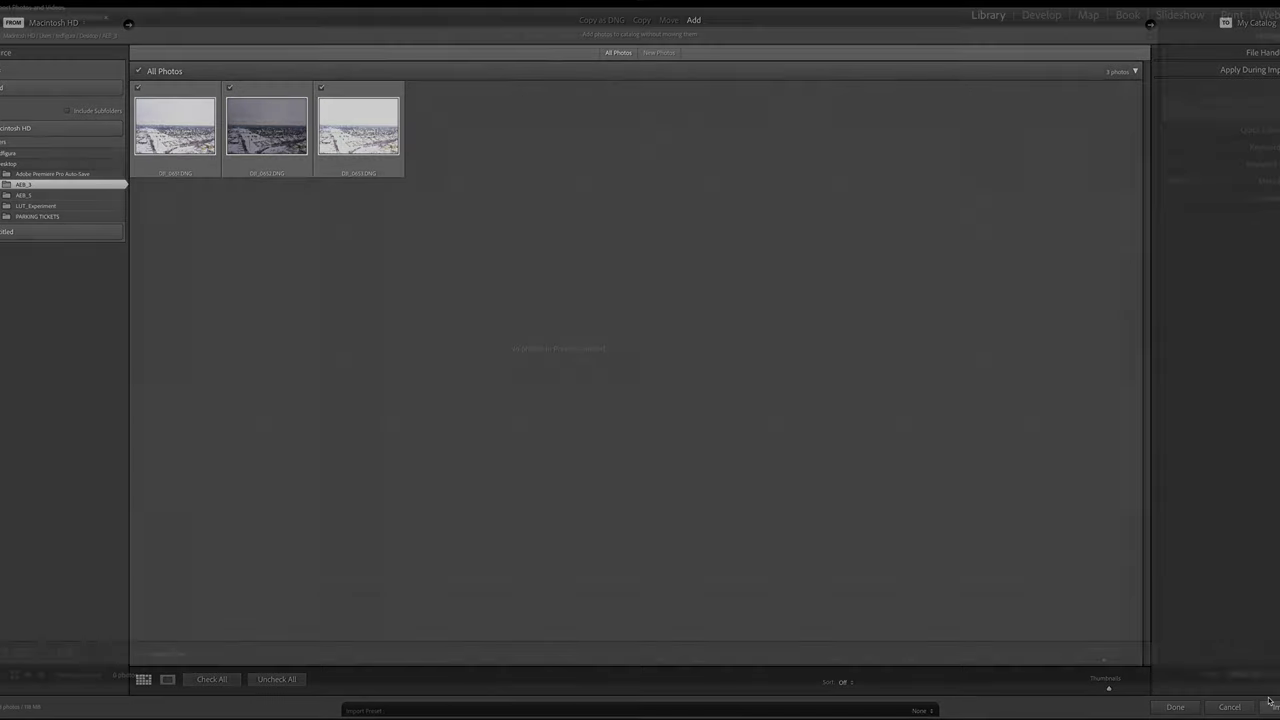
- In Develop, inspect the DJI_0651 and darker DJI_0652 bracket exposures
key("d")
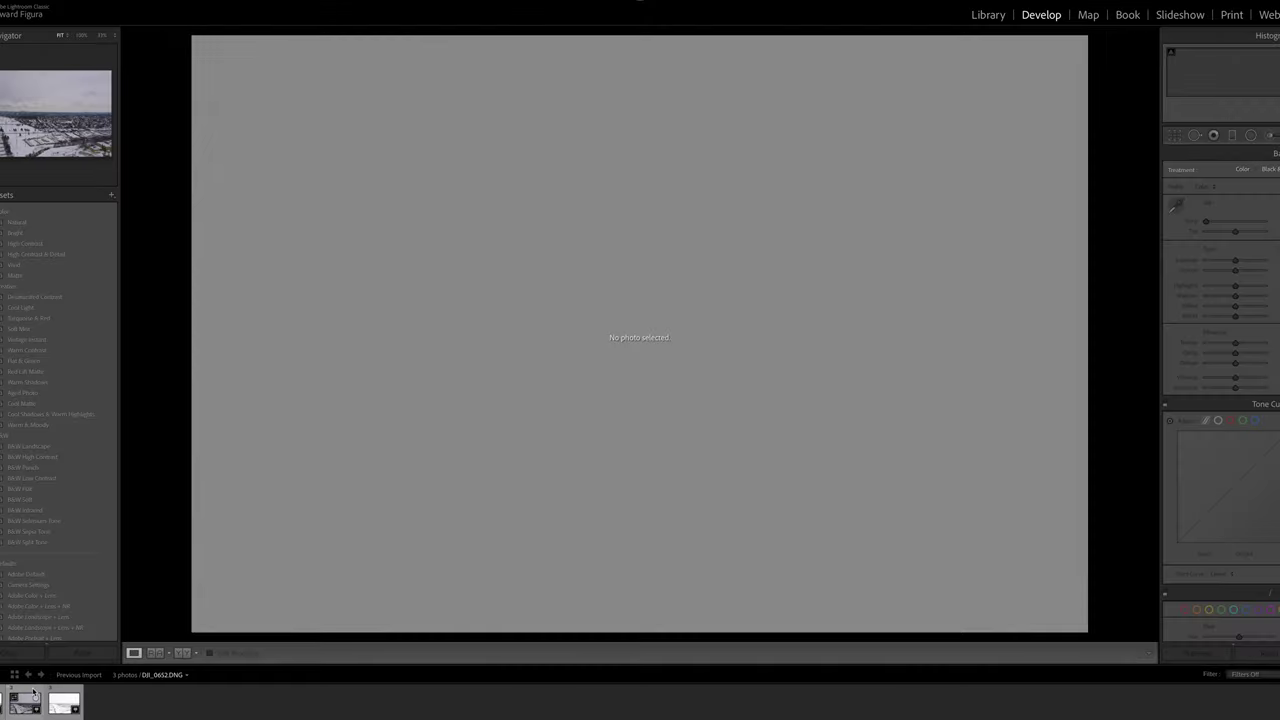
left_click(28, 675)
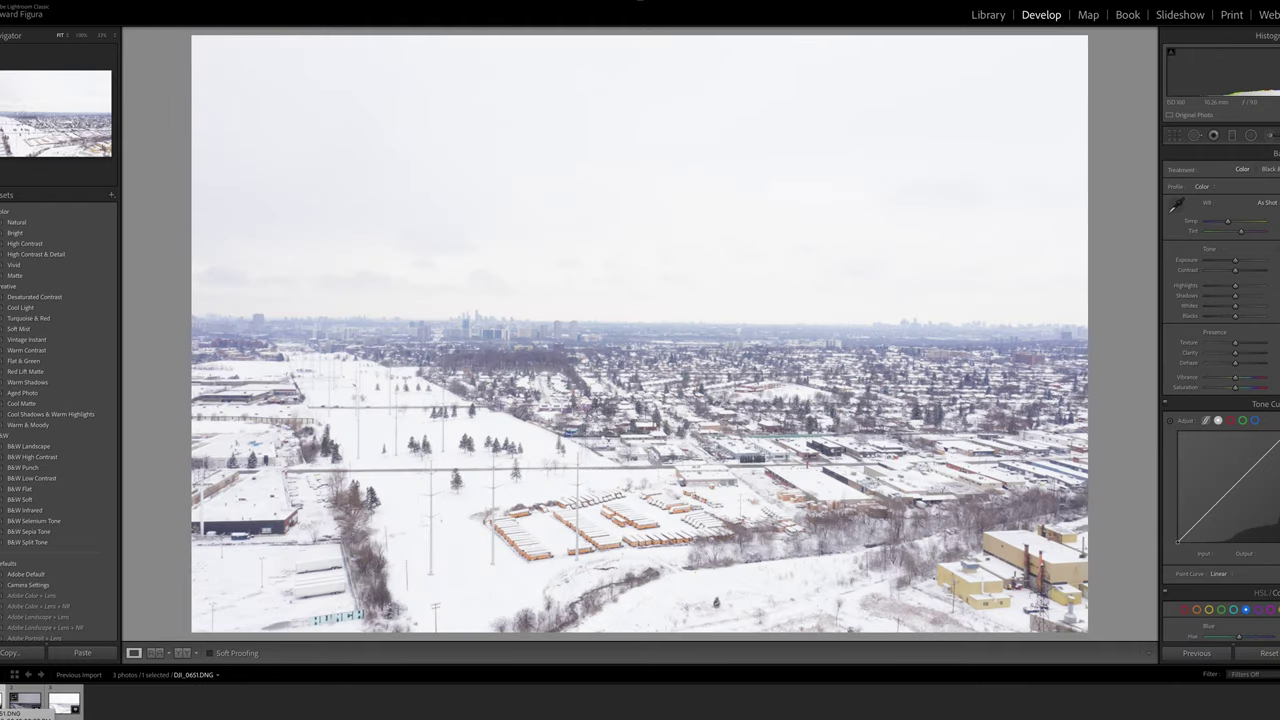
left_click(63, 704)
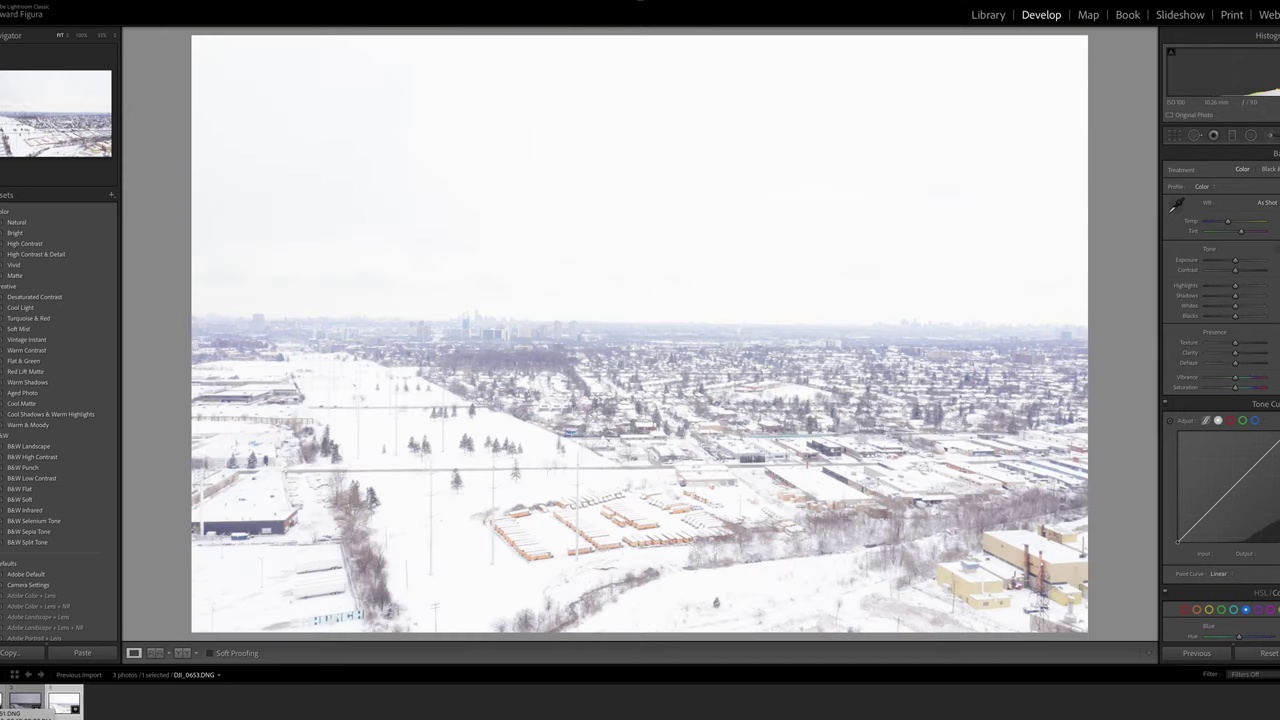
- Select all three brackets and choose Photo Merge > HDR for them
left_click(25, 704, "shift")
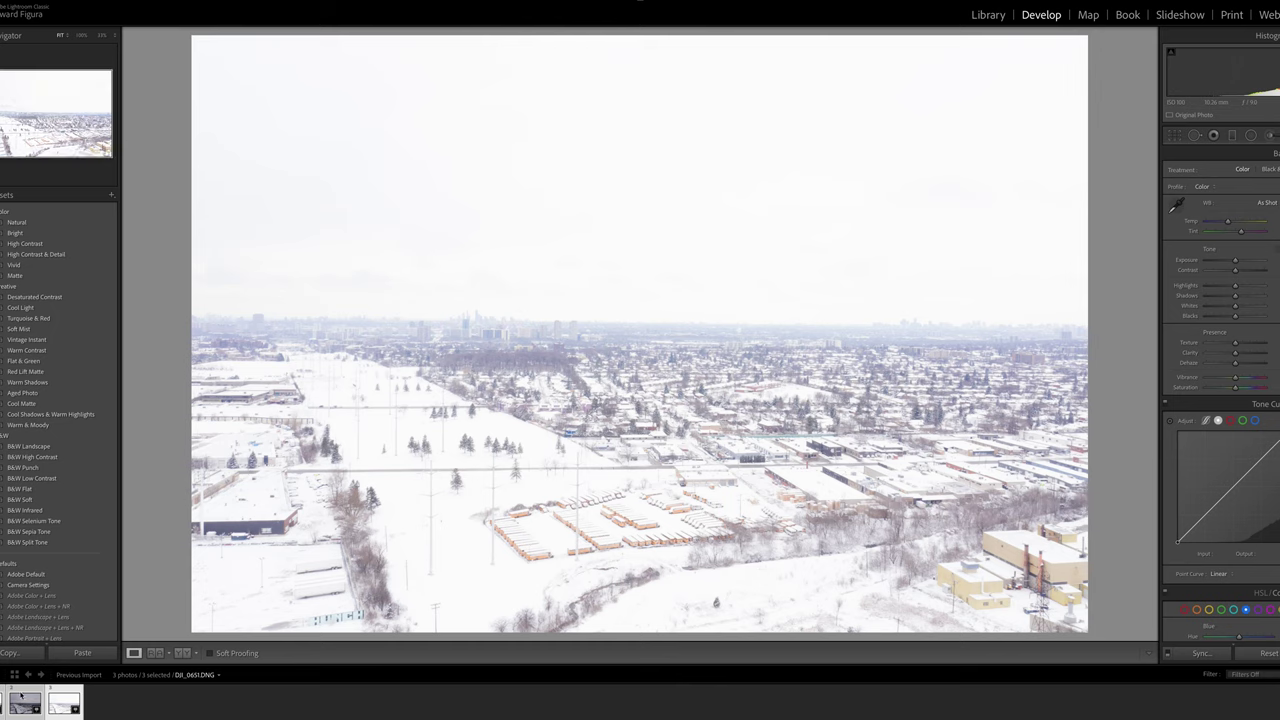
left_click(62, 704)
right_click(62, 704)
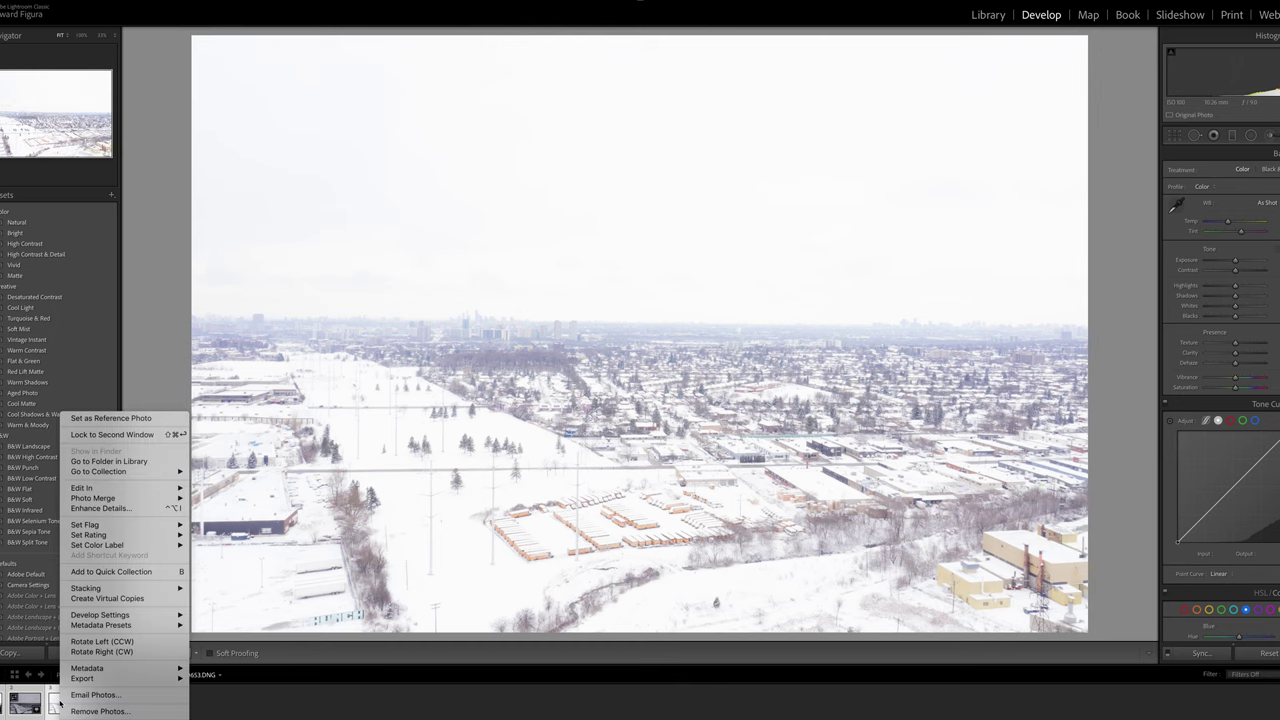
mouse_move(107, 502)
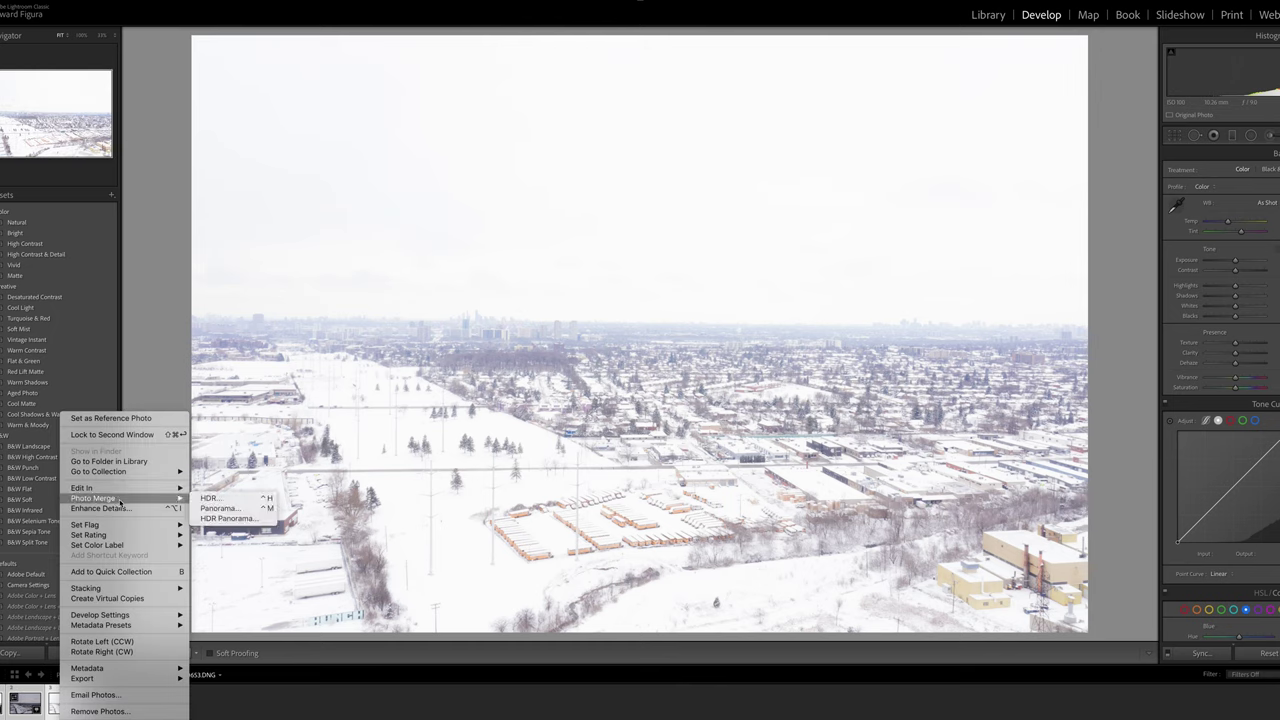
left_click(209, 498)
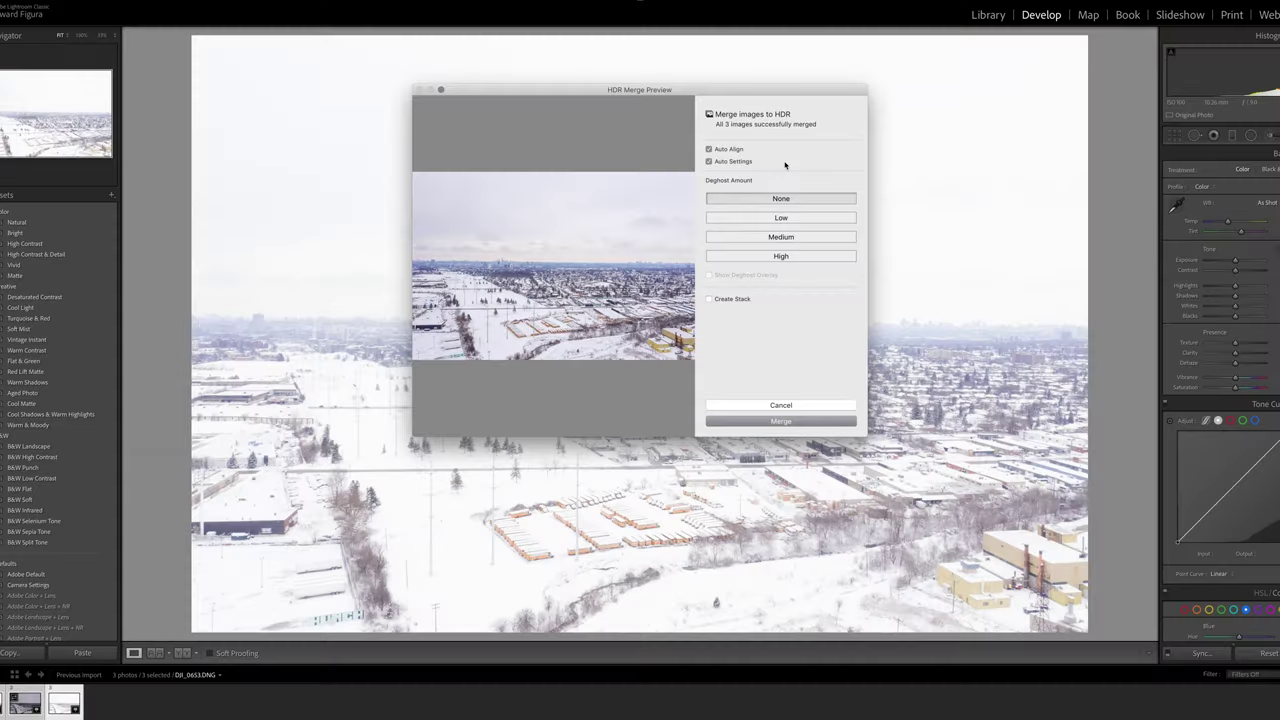
- Set Deghost Amount to Low and merge the brackets into DJI_0653-HDR.dng
left_click(787, 221)
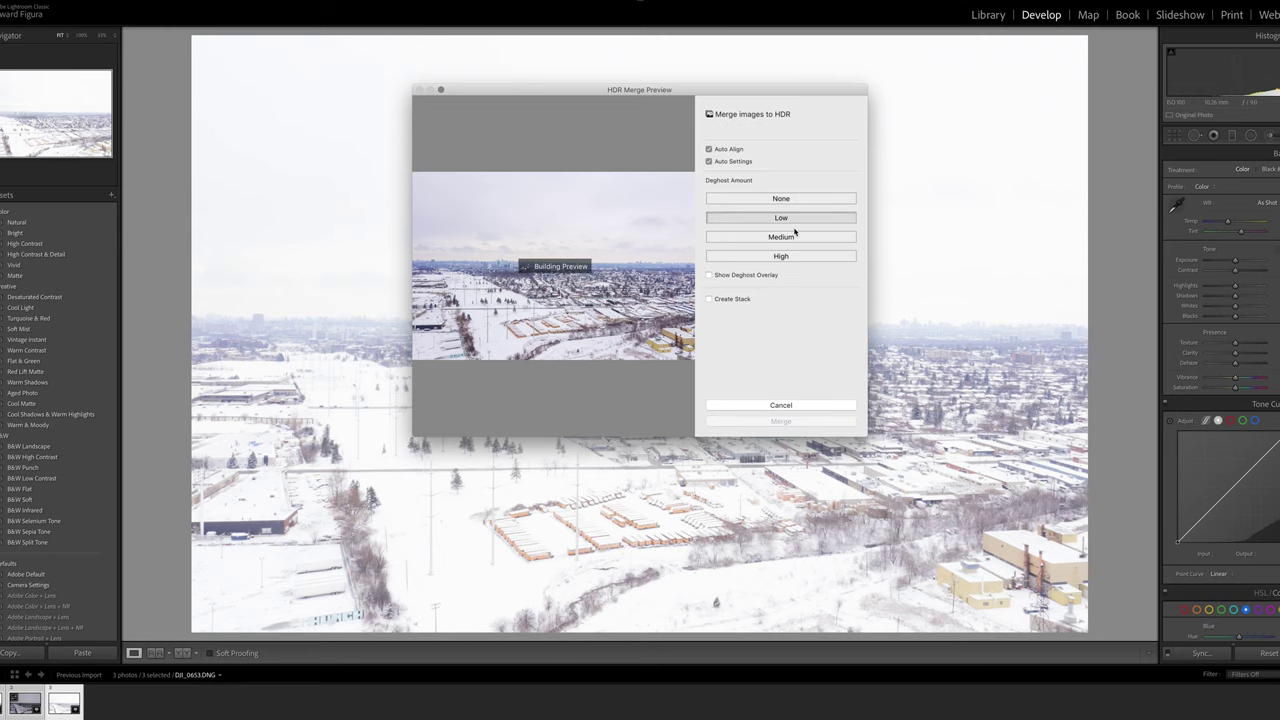
left_click(781, 421)
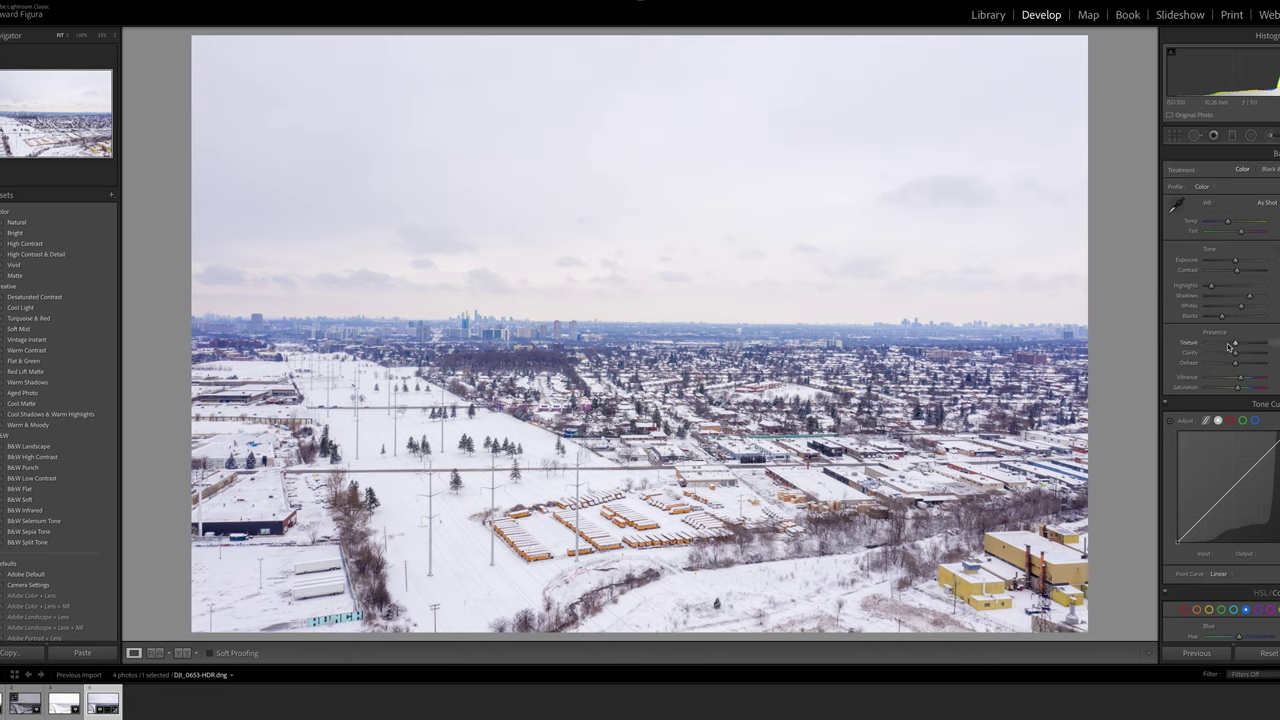
- Raise Clarity and shape the tone curve: lower highlights, lift shadows, darken midtones
left_click_drag(1235, 356, 1246, 357)
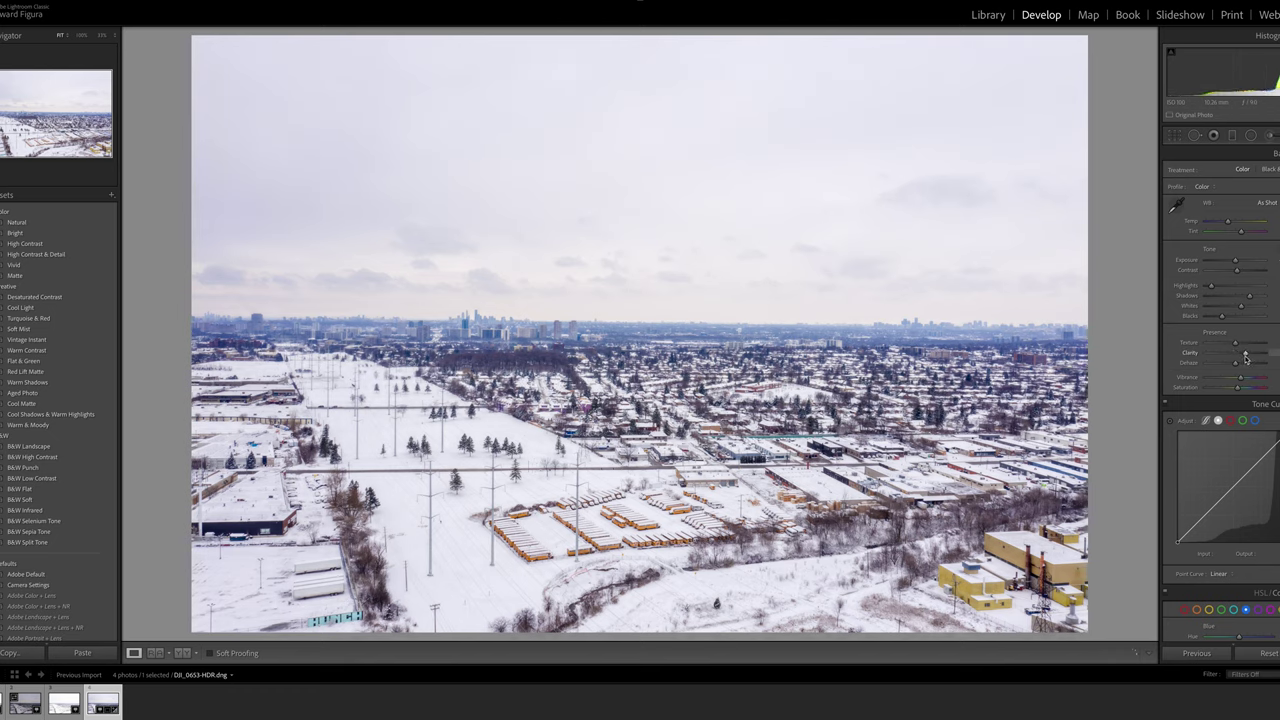
left_click_drag(1278, 442, 1277, 450)
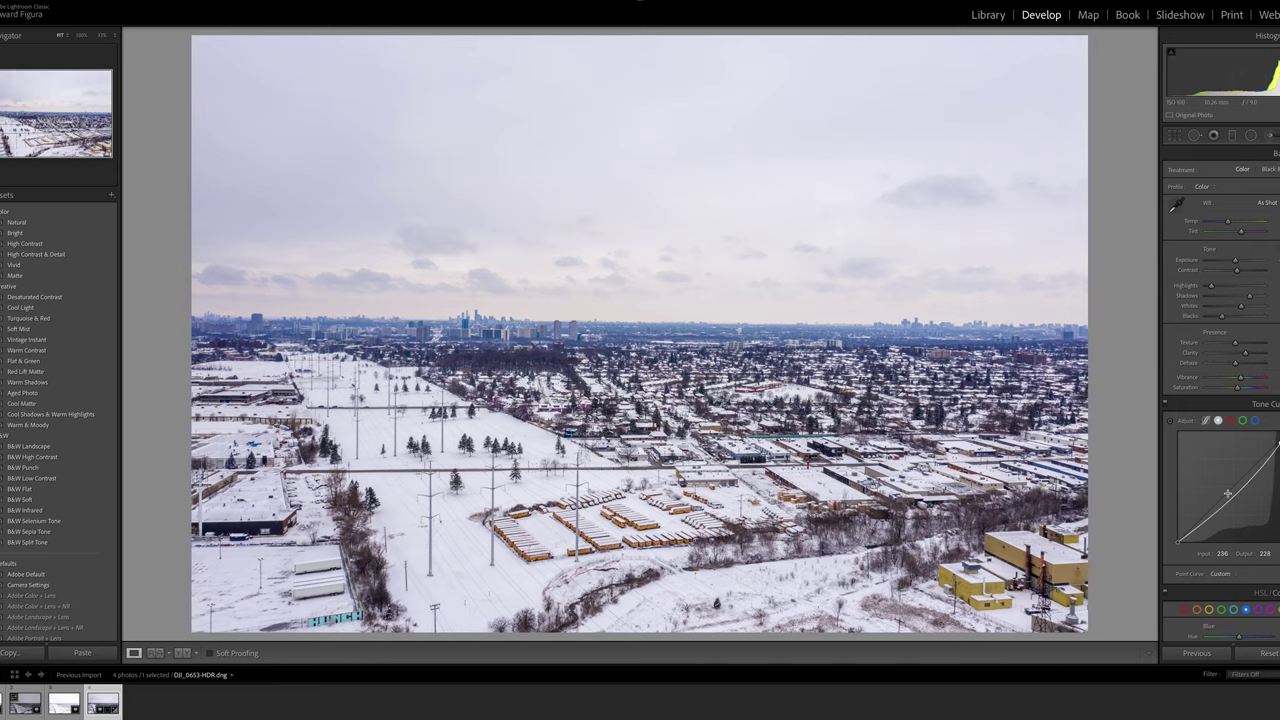
mouse_move(1197, 530)
left_mouse_down()
mouse_move(1192, 510)
mouse_move(1190, 524)
left_mouse_up()
left_click_drag(1238, 487, 1237, 494)
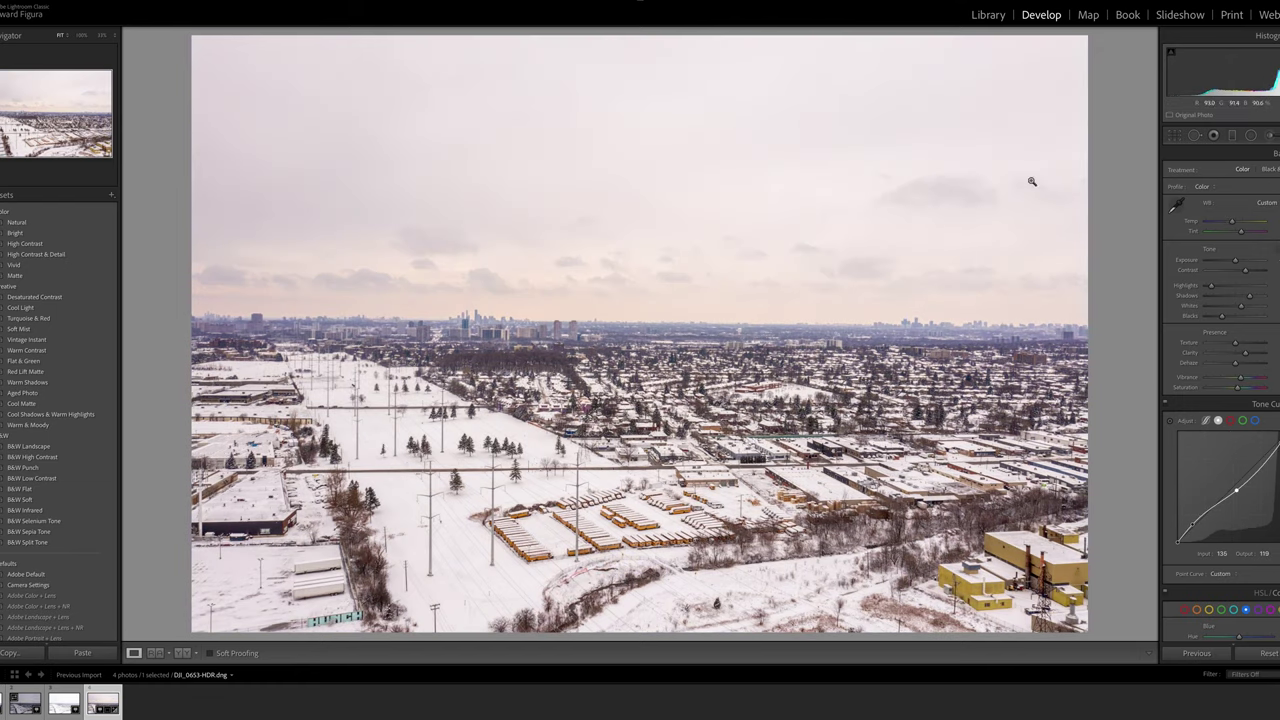
- Remove all four existing photos from the Lightroom catalog
key("g")
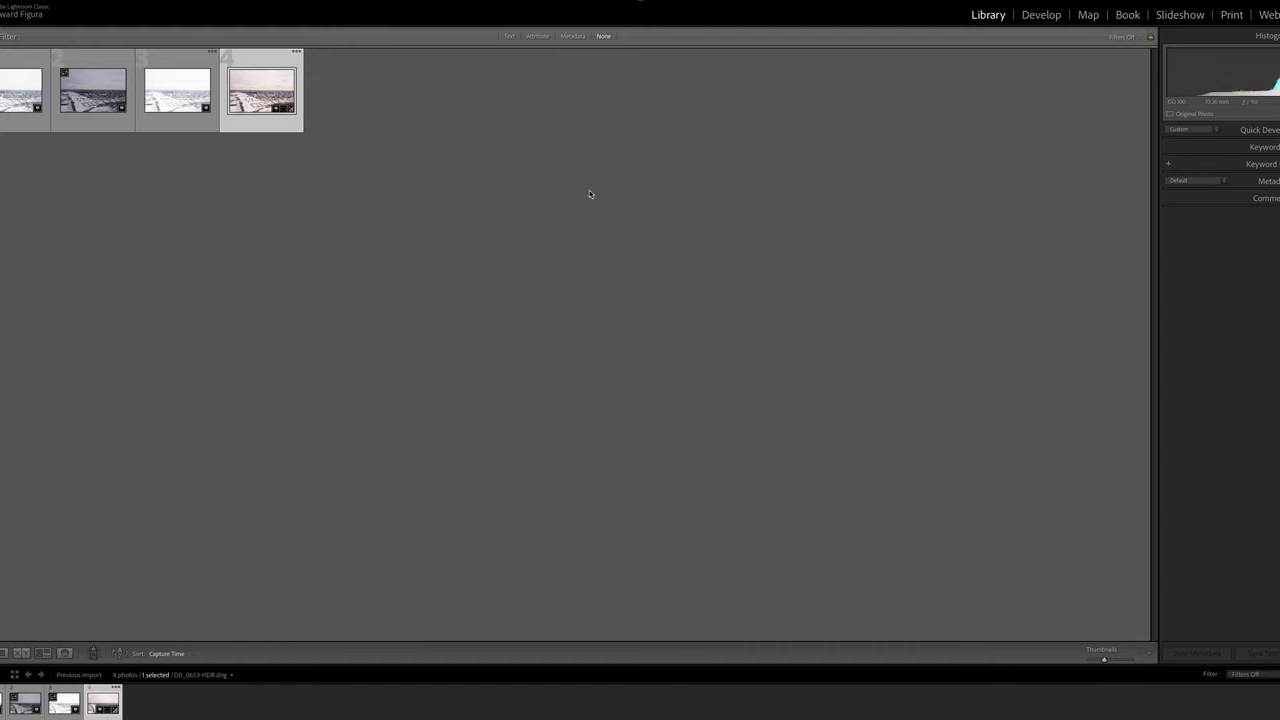
key("ctrl+a")
key("Delete")
key("Return")
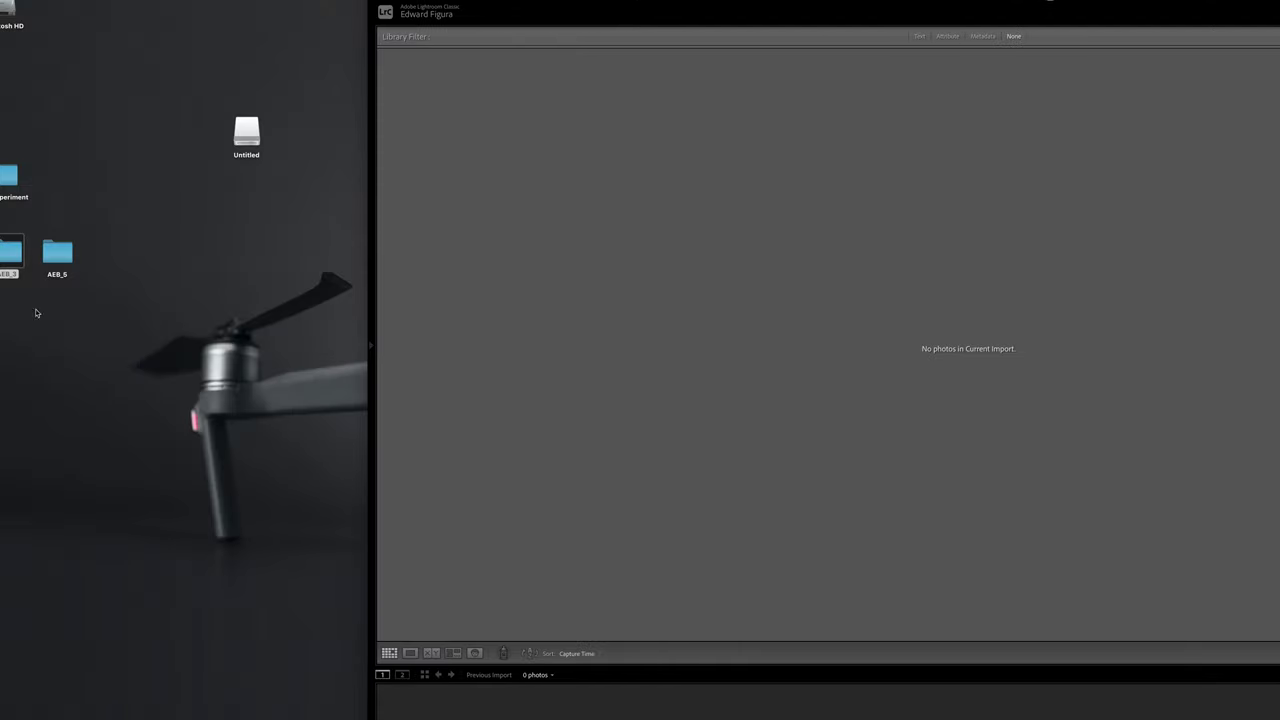
- Select all five DNGs in AEB_5 and drag them into Lightroom to import
double_click(57, 255)
left_click(660, 195)
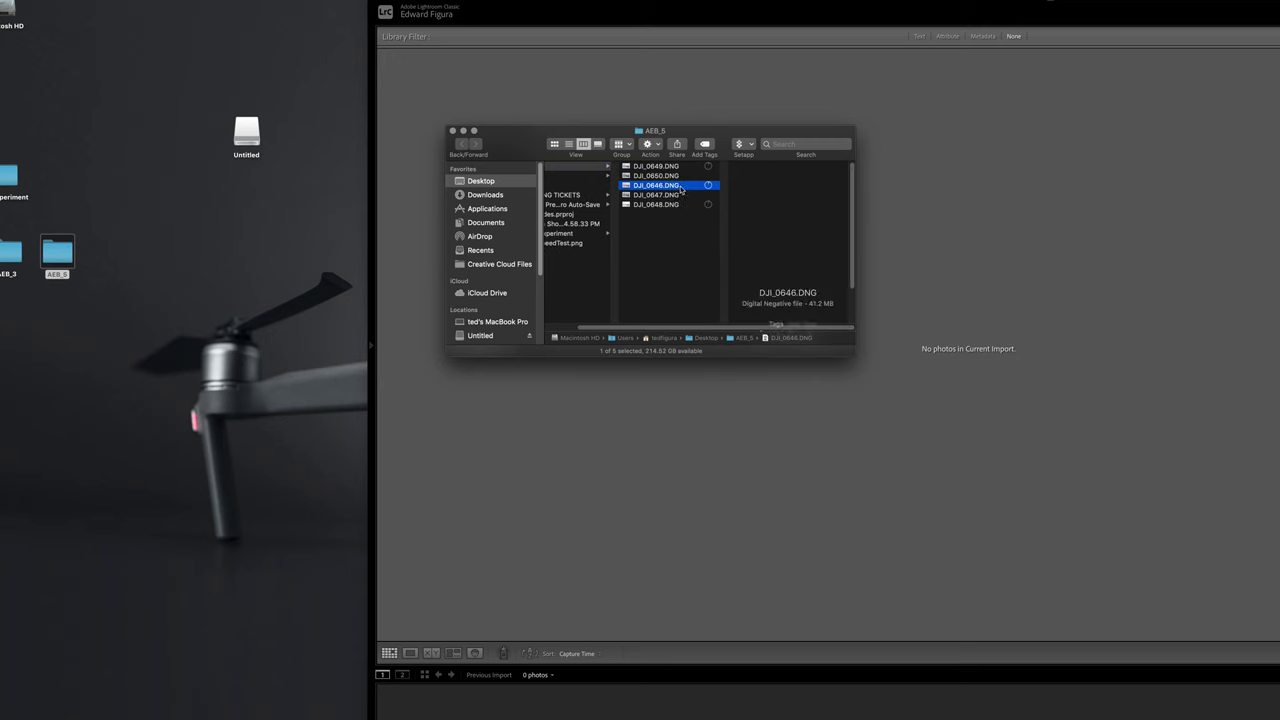
key("super+a")
left_click_drag(656, 195, 1001, 254)
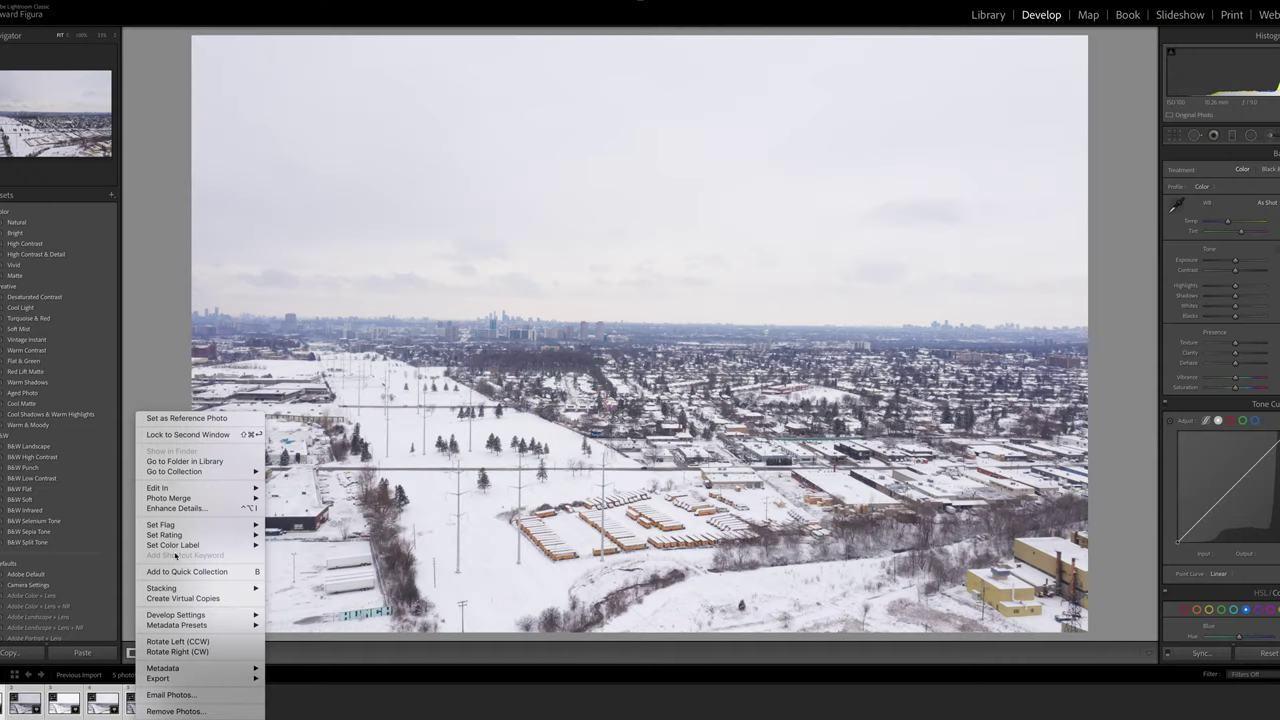
- HDR-merge the five brackets with Deghost set to None, creating DJI_0646-HDR.dng
mouse_move(194, 500)
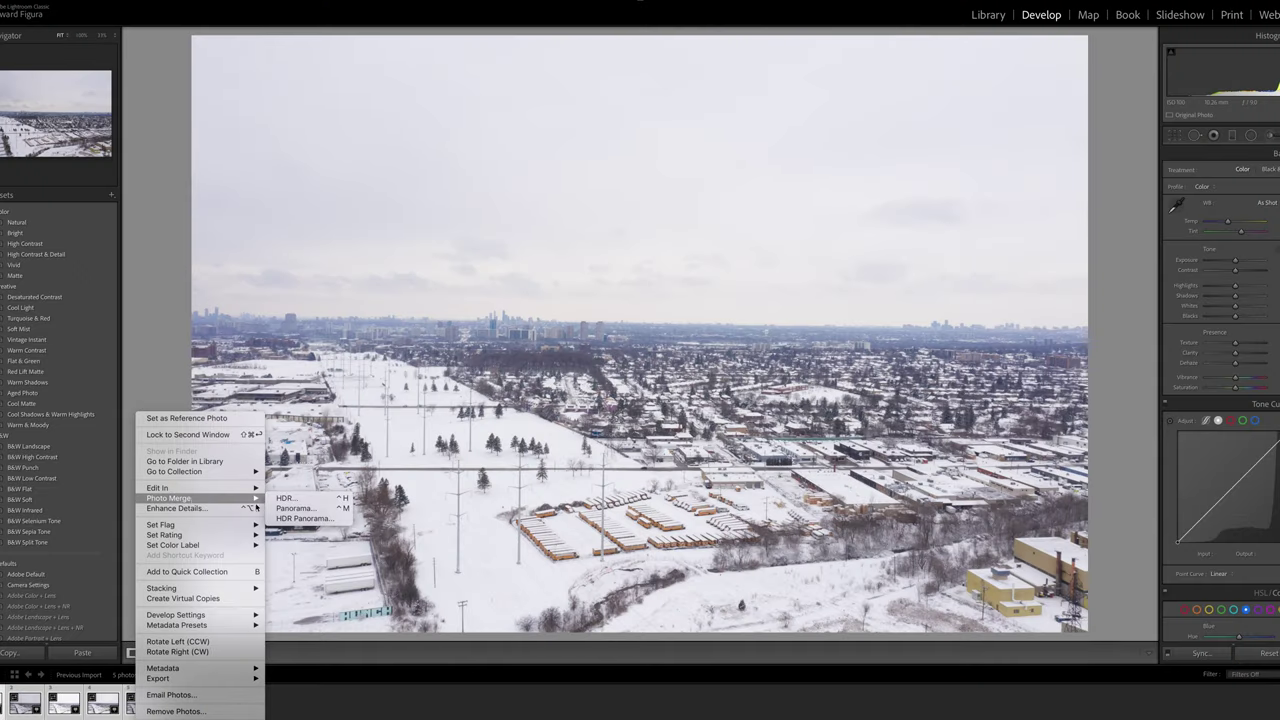
left_click(288, 498)
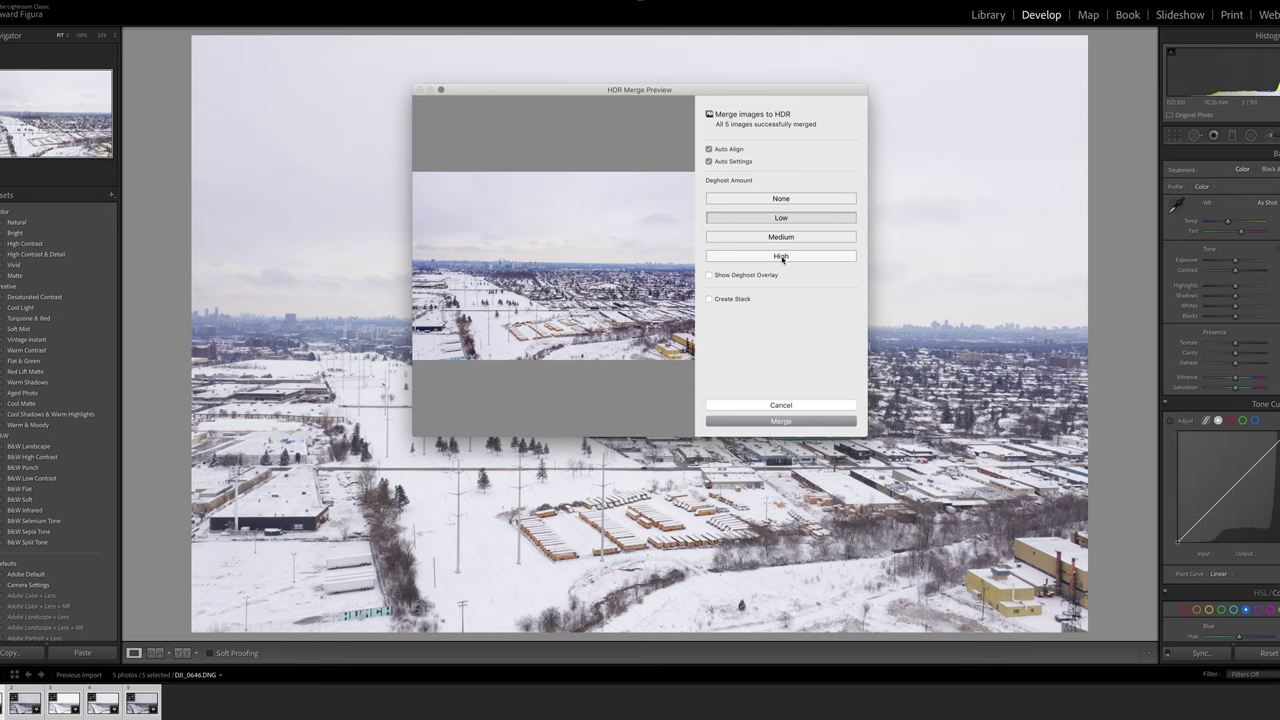
left_click(778, 198)
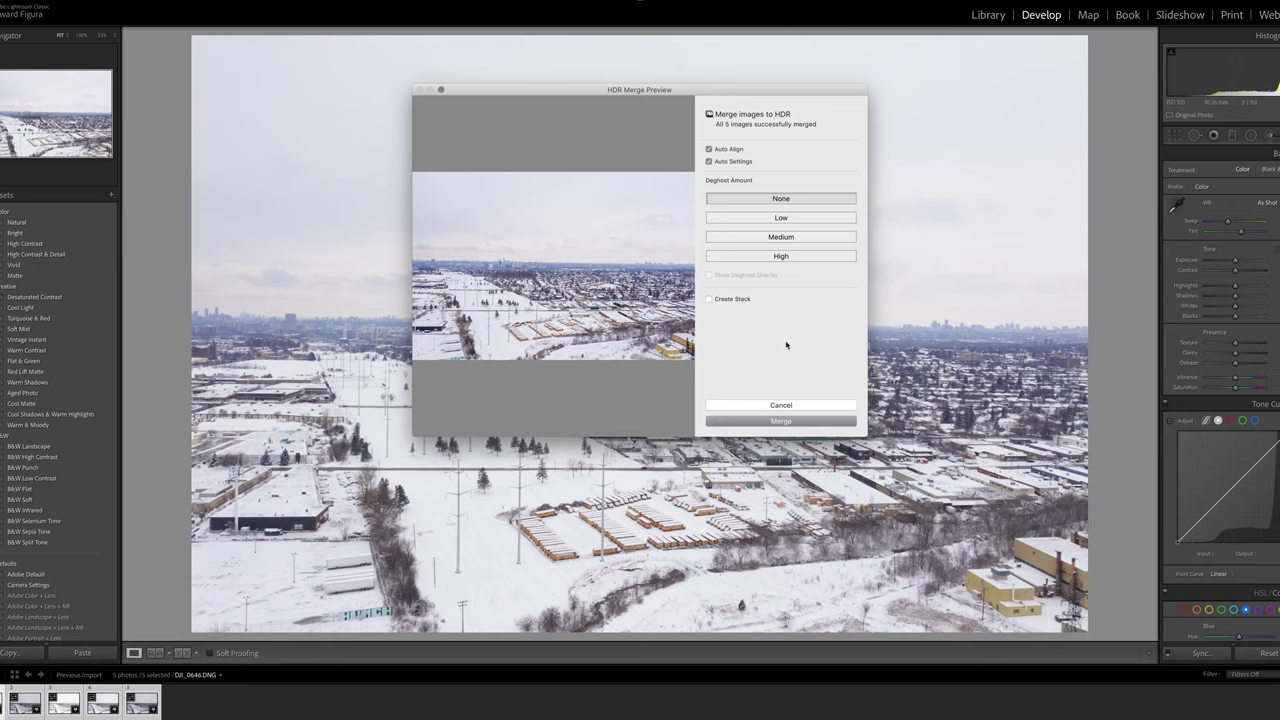
left_click(789, 422)
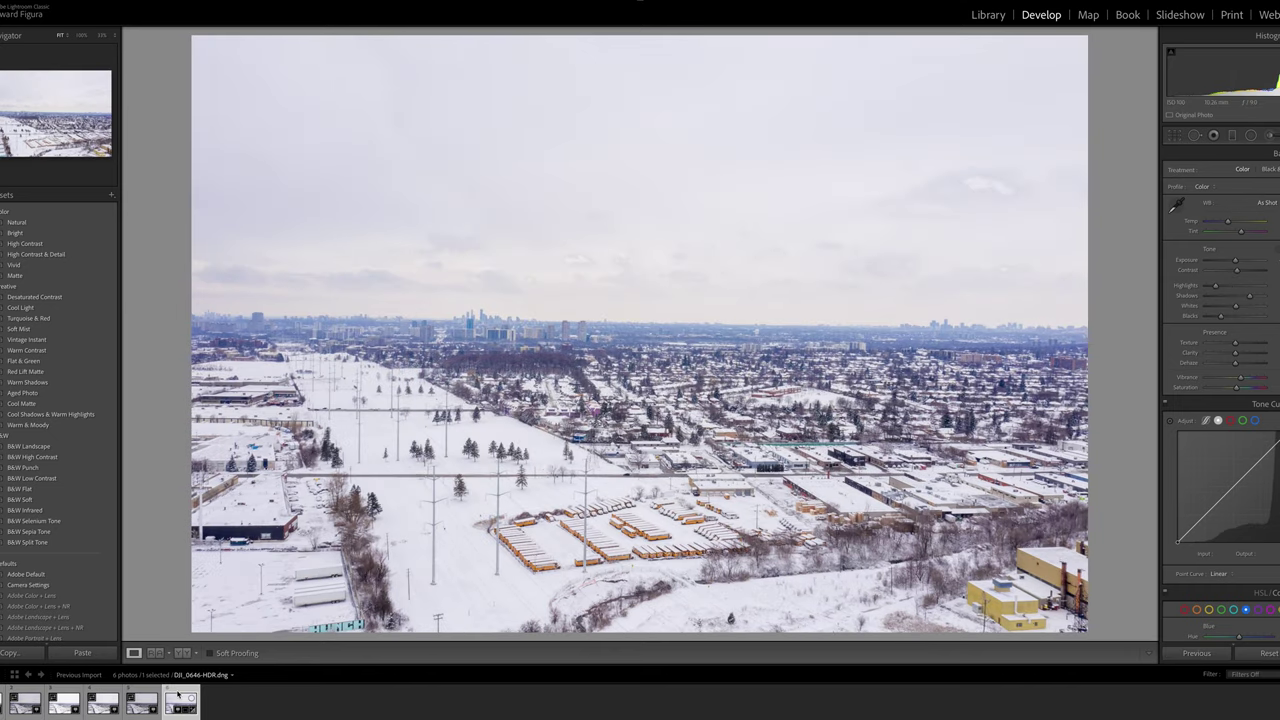